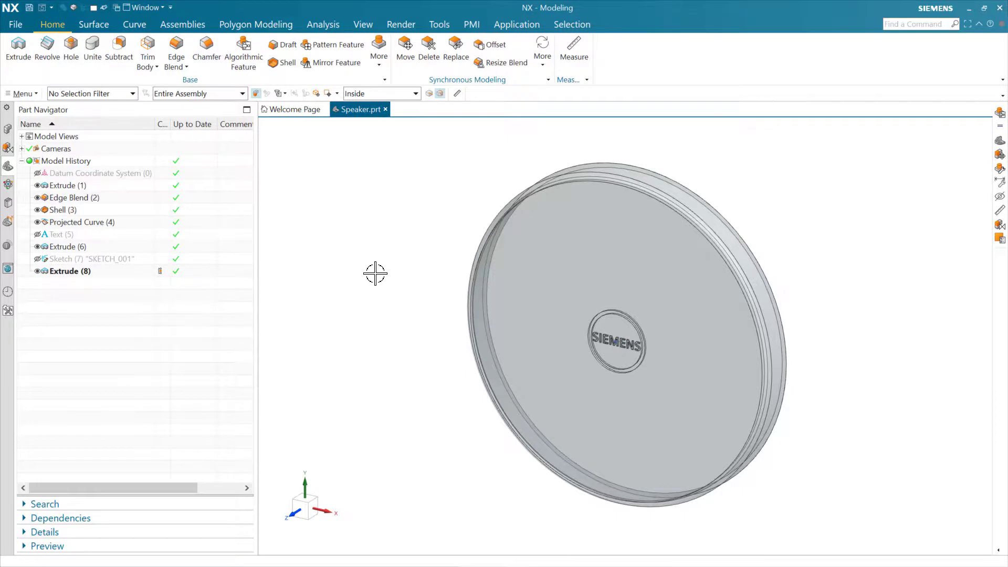
Switch from the speaker cover model to the Wikipedia Phyllotaxis article in Chrome
{"action": "key", "text": "alt+Tab"}
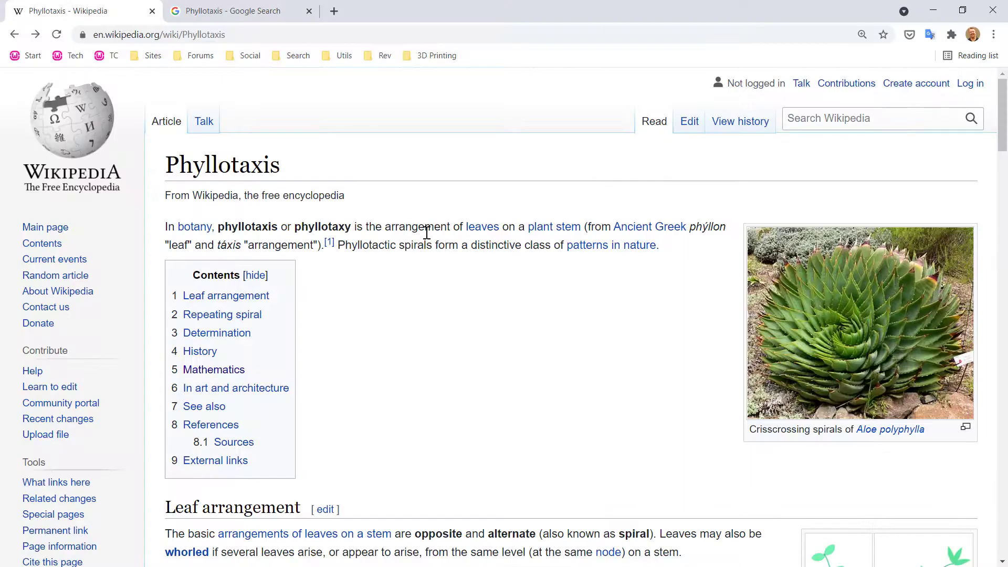
Read the Wikipedia Phyllotaxis article, then browse the Google Images spiral results
{"action": "mouse_move", "coordinate": [535, 227]}
{"action": "scroll", "coordinate": [582, 387], "scroll_direction": "down", "scroll_amount": 10}
{"action": "scroll", "coordinate": [579, 379], "scroll_direction": "up", "scroll_amount": 7}
{"action": "scroll", "coordinate": [579, 379], "scroll_direction": "up", "scroll_amount": 3}
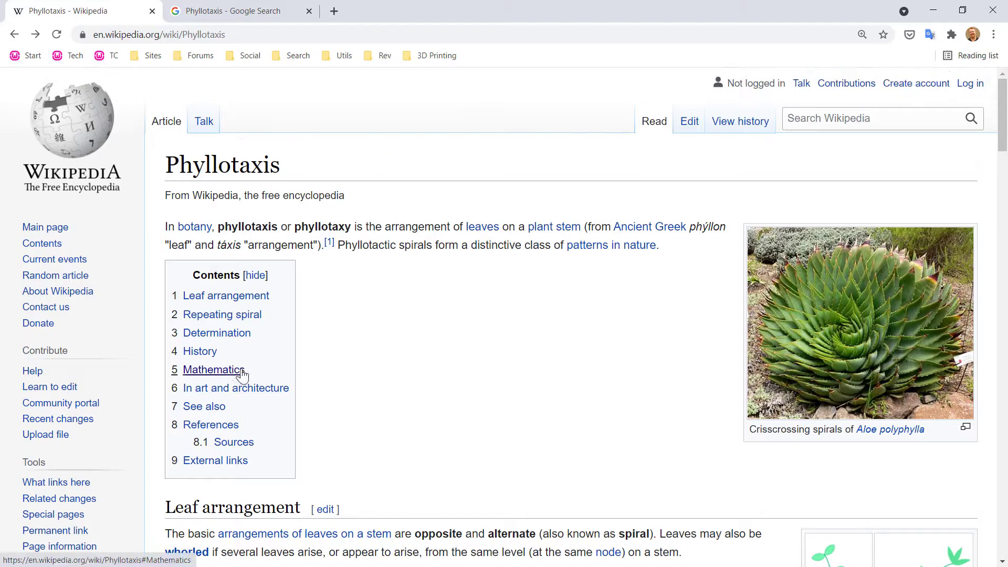
{"action": "left_click", "coordinate": [235, 17]}
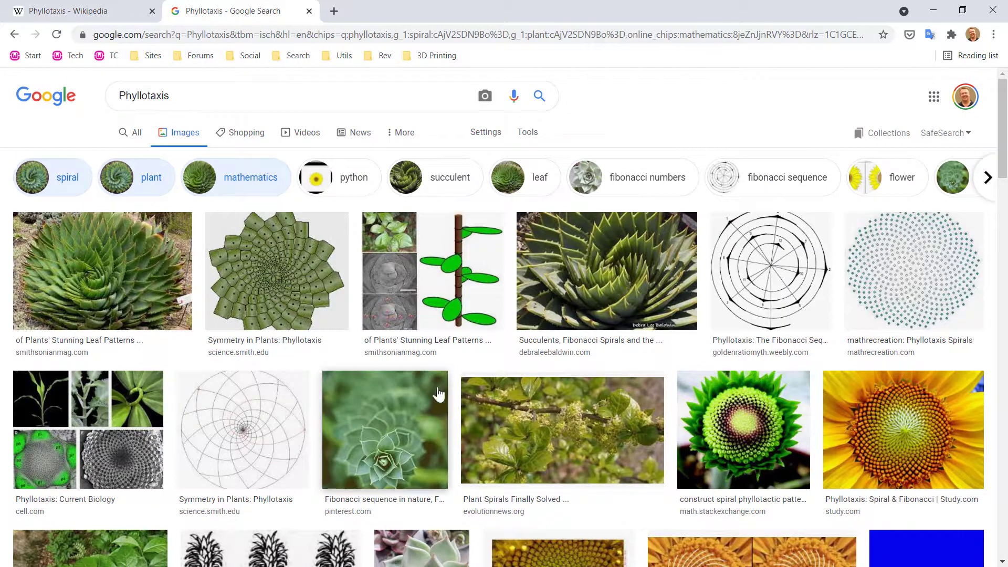
{"action": "scroll", "coordinate": [438, 394], "scroll_direction": "down", "scroll_amount": 5}
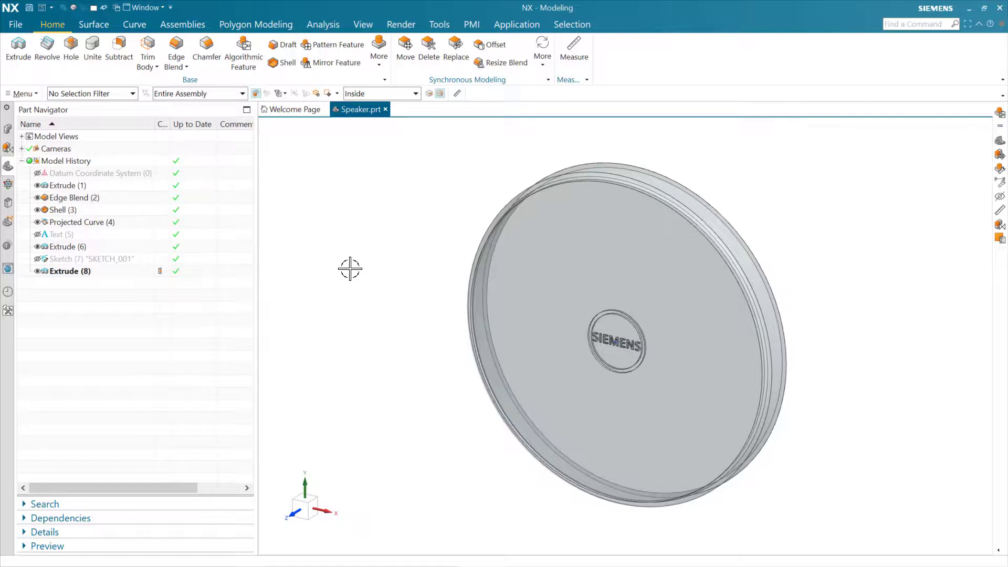
Launch Algorithmic Feature from the Home tab to get an empty New Rule
{"action": "left_click", "coordinate": [246, 63]}
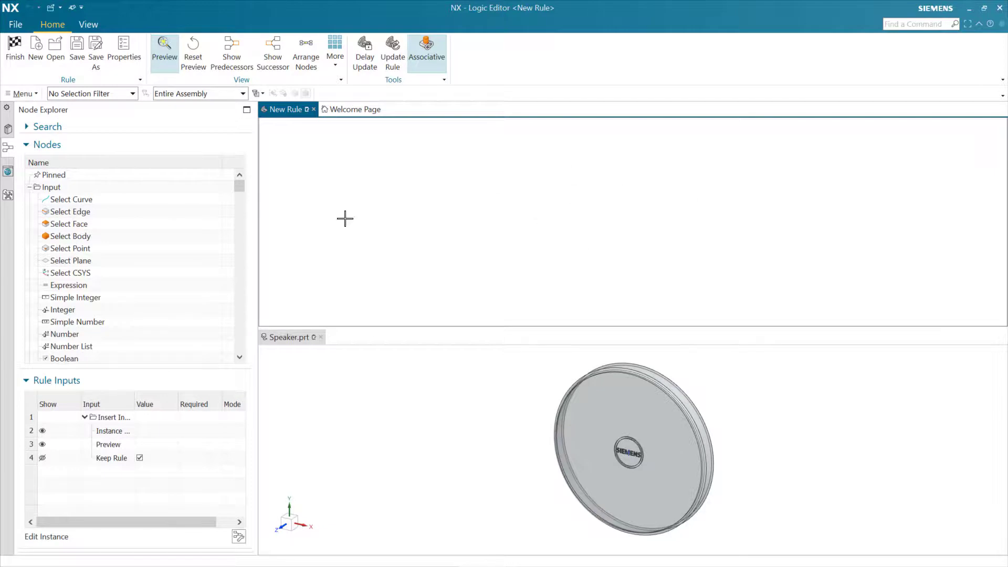
{"action": "scroll", "coordinate": [135, 246], "scroll_direction": "down", "scroll_amount": 15}
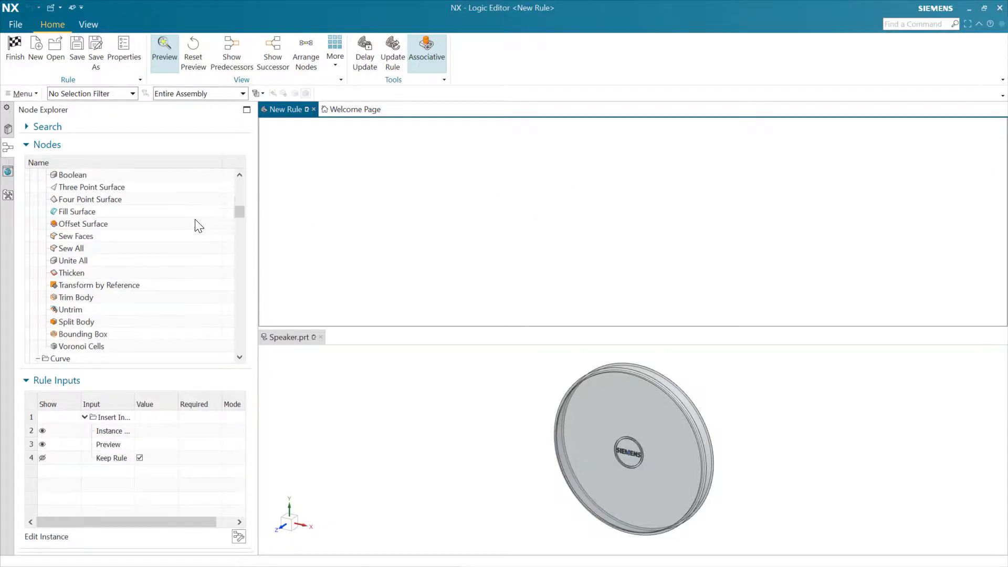
{"action": "scroll", "coordinate": [196, 247], "scroll_direction": "up", "scroll_amount": 18}
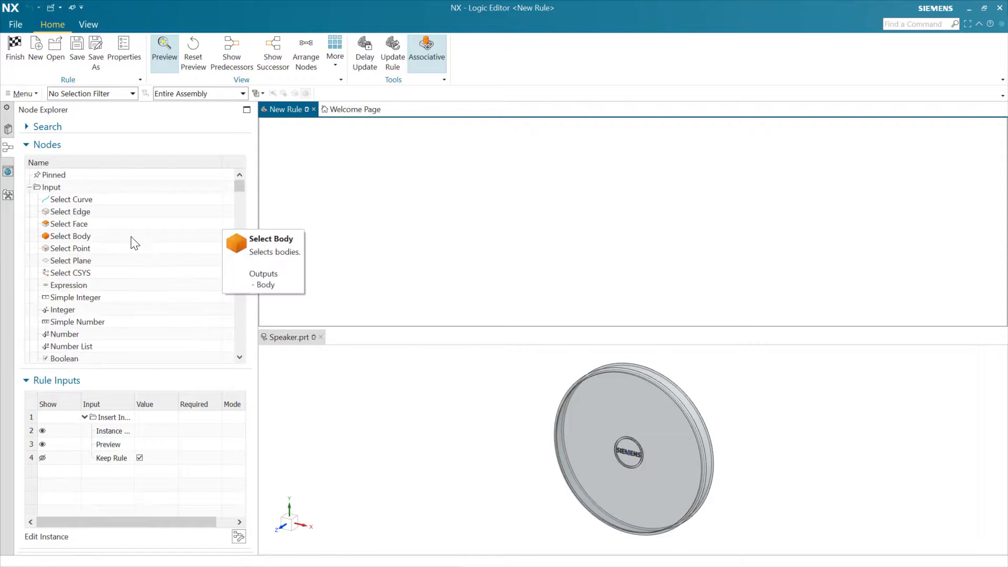
{"action": "scroll", "coordinate": [157, 307], "scroll_direction": "down", "scroll_amount": 15}
{"action": "scroll", "coordinate": [152, 271], "scroll_direction": "up", "scroll_amount": 3}
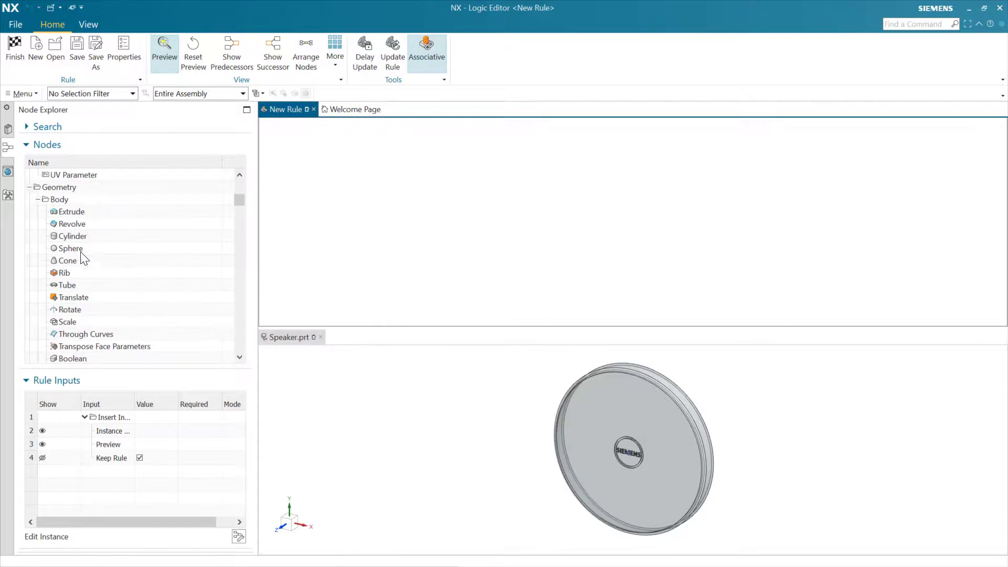
{"action": "scroll", "coordinate": [164, 315], "scroll_direction": "down", "scroll_amount": 6}
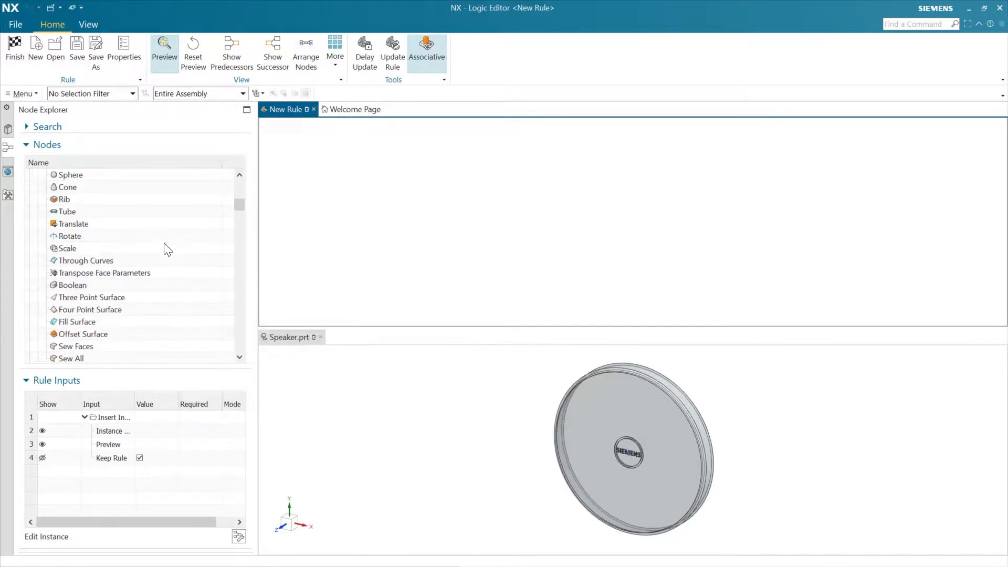
{"action": "scroll", "coordinate": [178, 263], "scroll_direction": "down", "scroll_amount": 2}
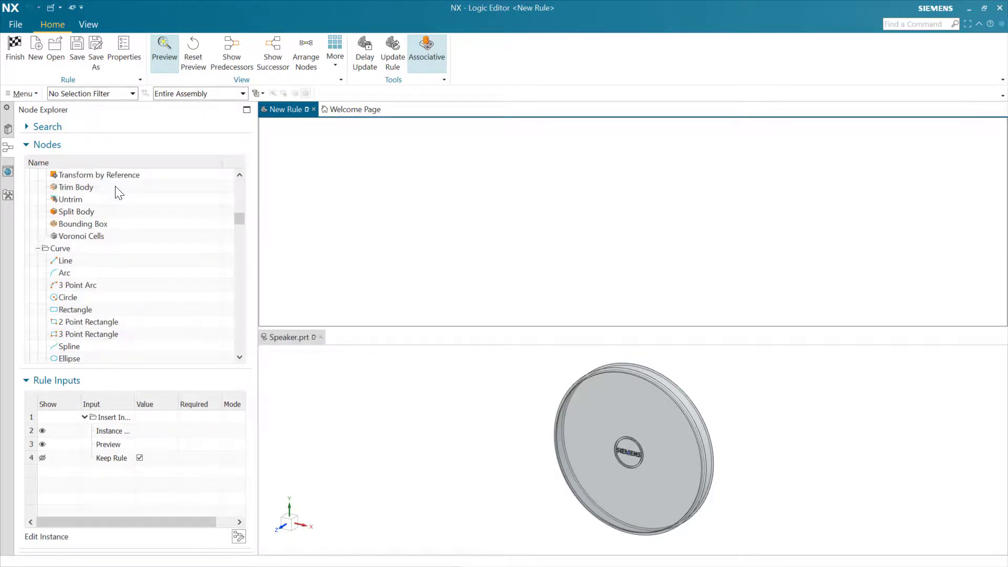
{"action": "scroll", "coordinate": [164, 255], "scroll_direction": "down", "scroll_amount": 5}
{"action": "scroll", "coordinate": [175, 279], "scroll_direction": "up", "scroll_amount": 15}
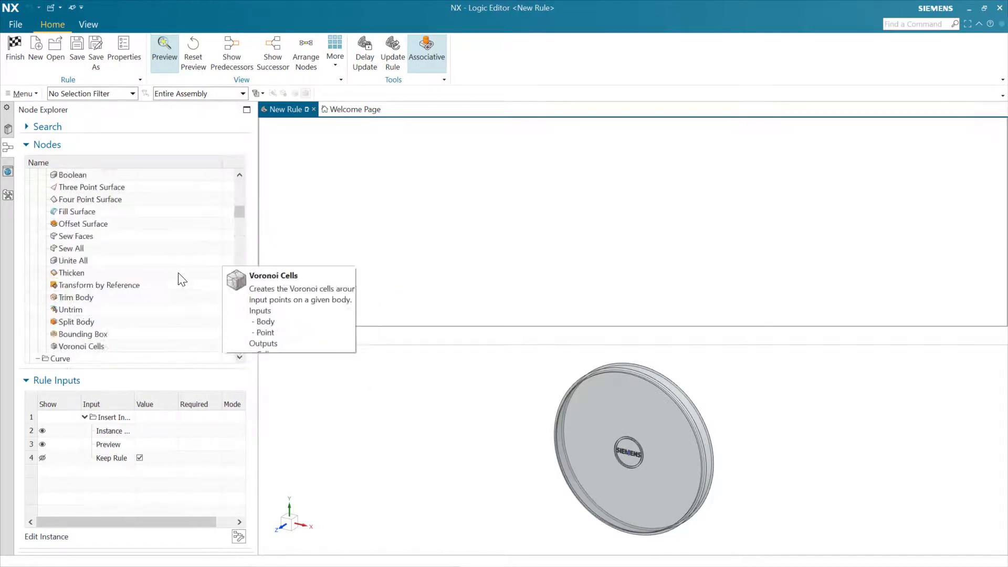
Open the PhyllotaxisSpiralOnFace rule from the Phyllotactic_Speaker_Grill_NX1953 folder
{"action": "left_click", "coordinate": [58, 55]}
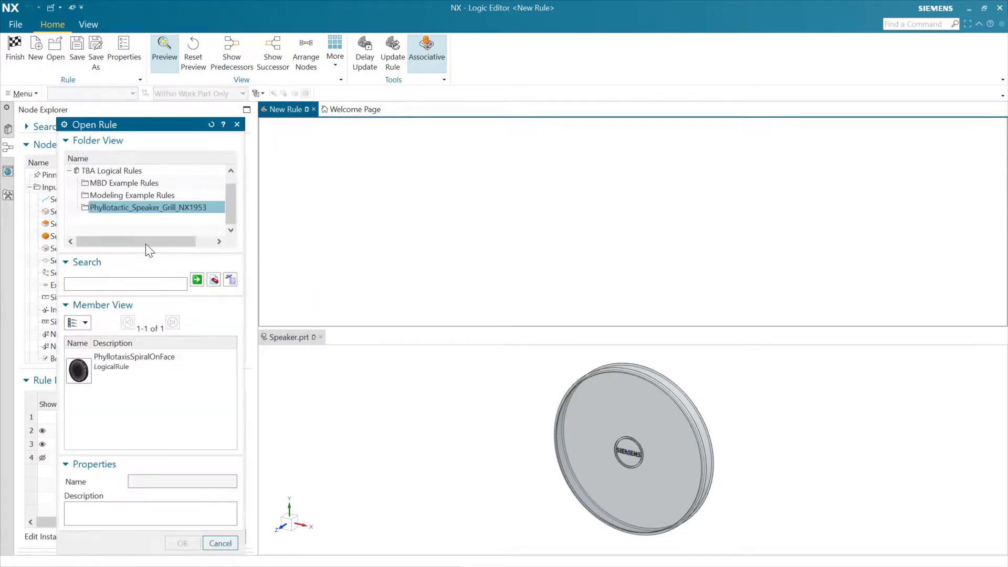
{"action": "left_click", "coordinate": [138, 368]}
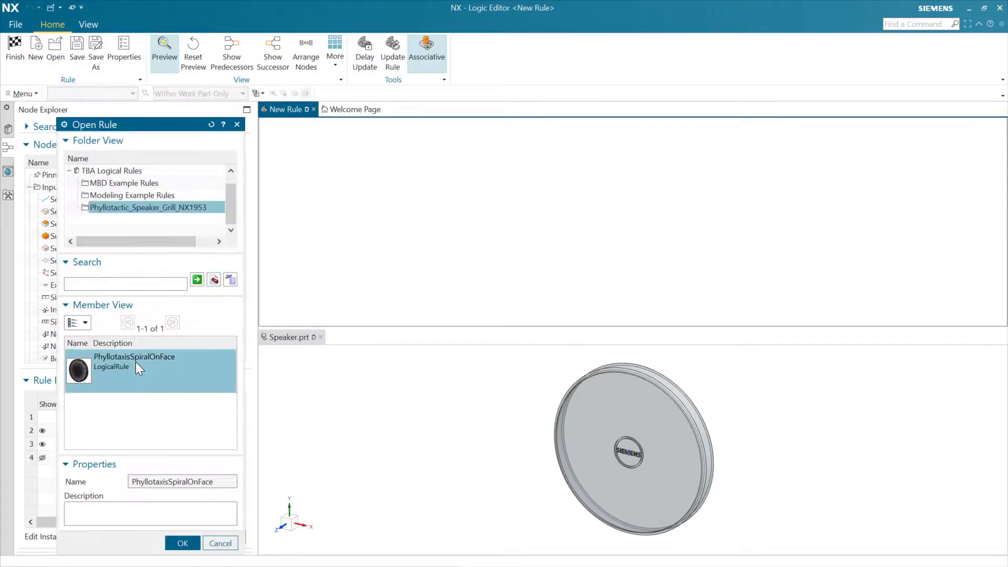
{"action": "left_click", "coordinate": [183, 544]}
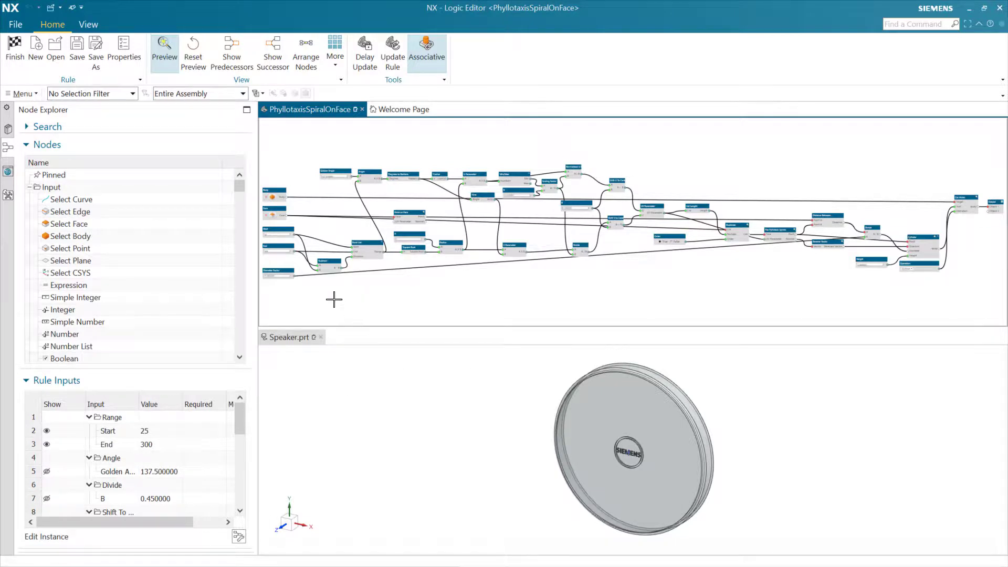
{"action": "scroll", "coordinate": [308, 228], "scroll_direction": "up", "scroll_amount": 3}
{"action": "middle_click_drag", "start_coordinate": [308, 228], "coordinate": [547, 222]}
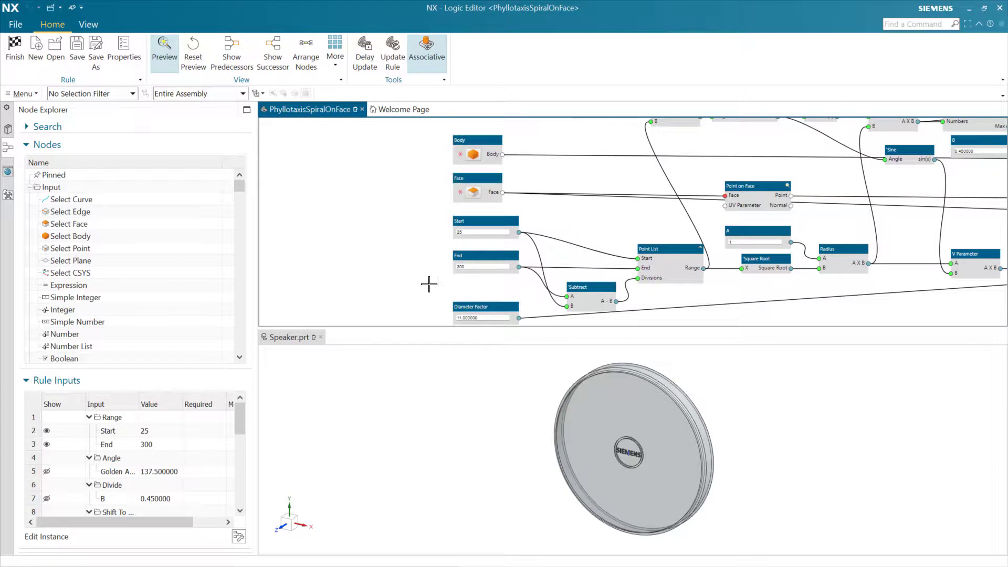
{"action": "scroll", "coordinate": [406, 241], "scroll_direction": "down", "scroll_amount": 3}
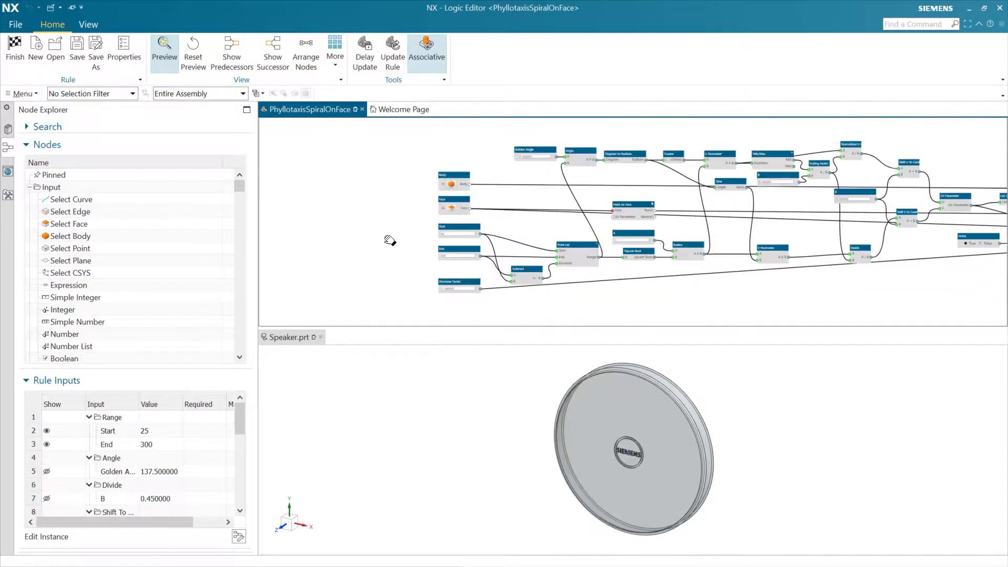
{"action": "left_click_drag", "start_coordinate": [390, 240], "coordinate": [351, 239]}
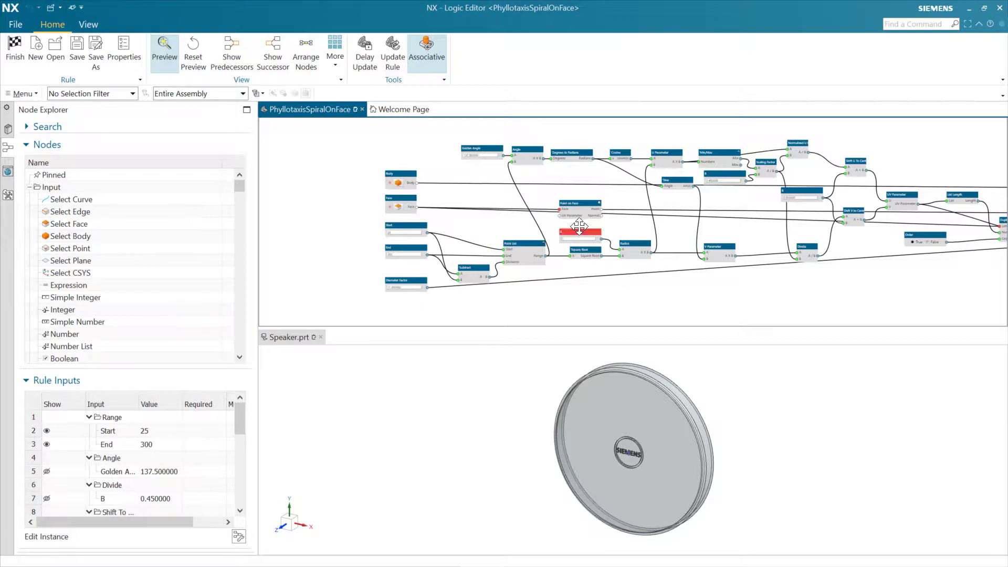
{"action": "scroll", "coordinate": [687, 200], "scroll_direction": "up", "scroll_amount": 2}
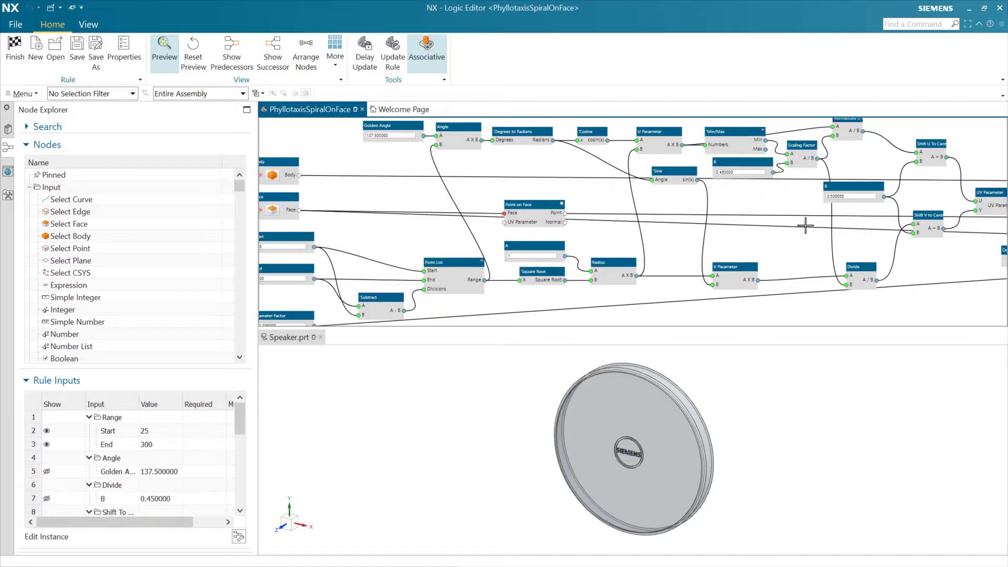
{"action": "left_click_drag", "start_coordinate": [890, 259], "coordinate": [135, 272]}
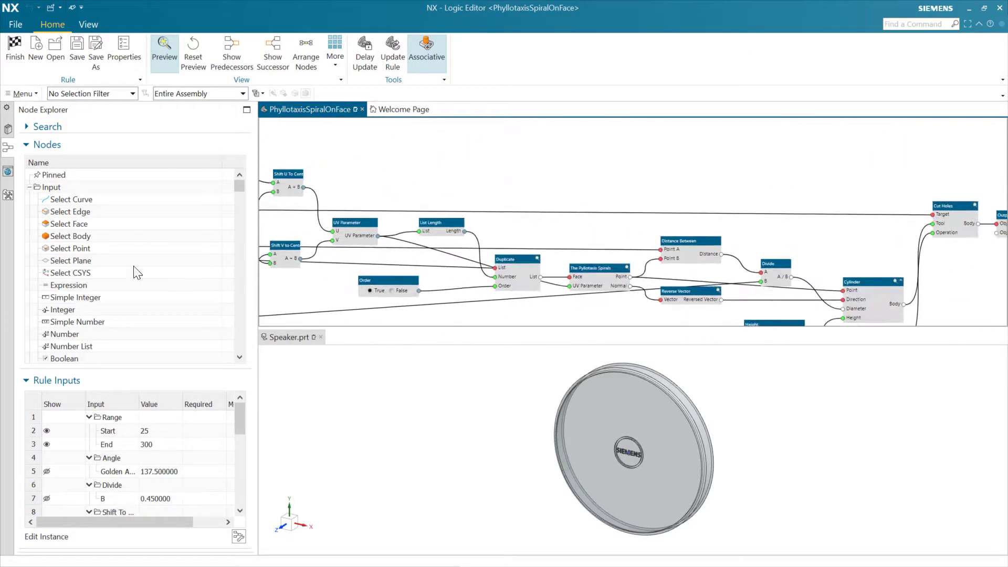
{"action": "left_click_drag", "start_coordinate": [820, 224], "coordinate": [567, 188]}
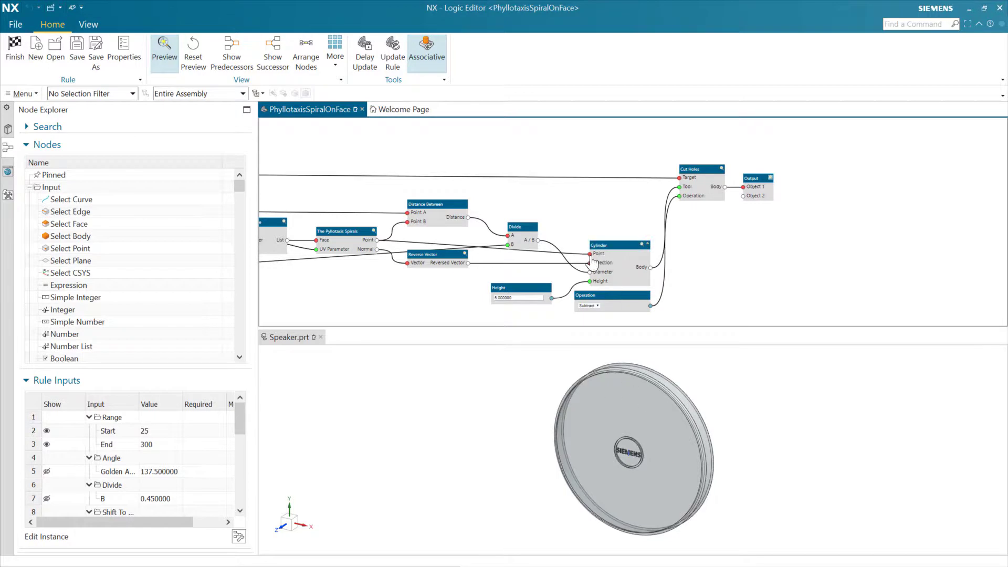
Inspect the data feeding the Cylinder node's Point input
{"action": "right_click", "coordinate": [591, 258]}
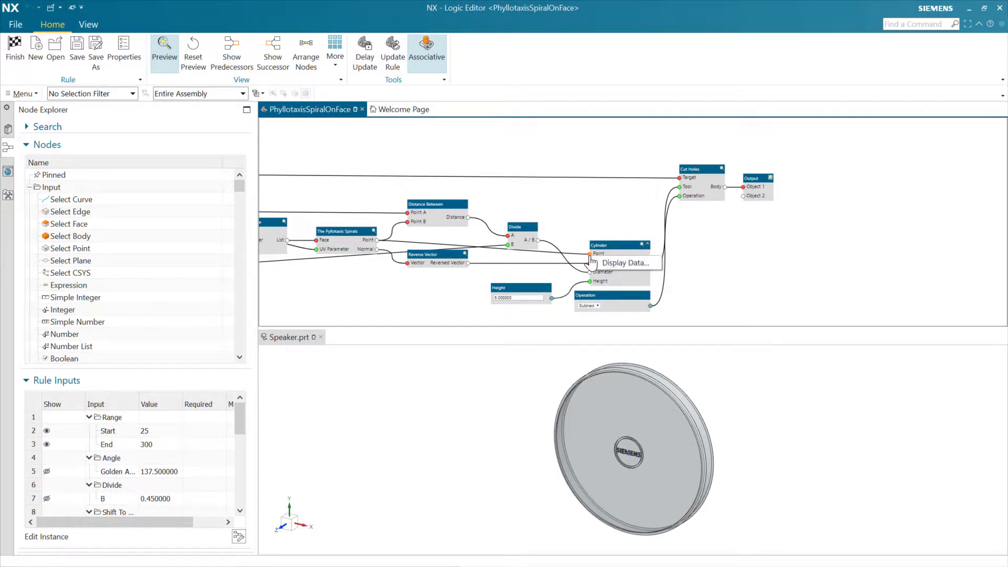
{"action": "left_click", "coordinate": [609, 261]}
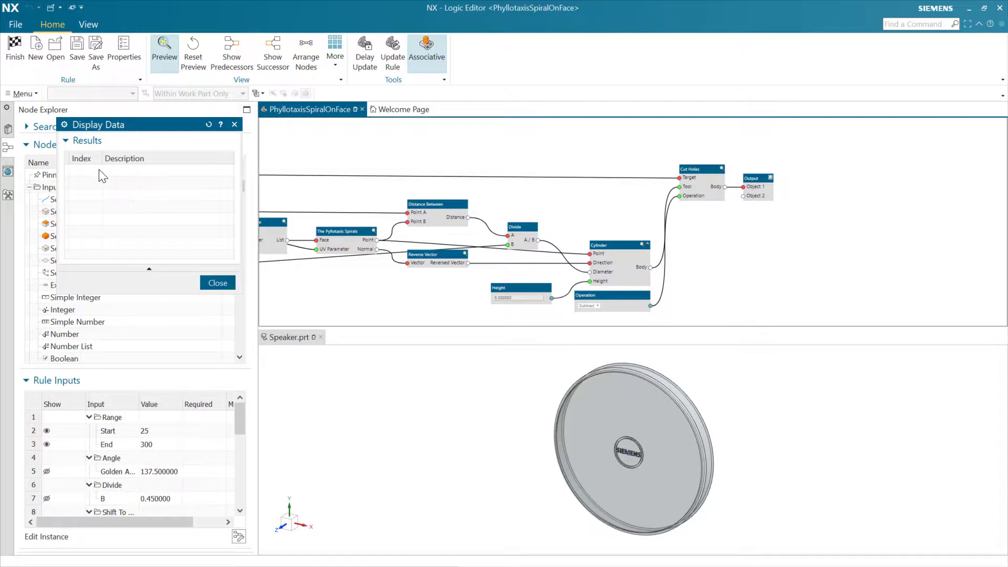
{"action": "left_click", "coordinate": [223, 283]}
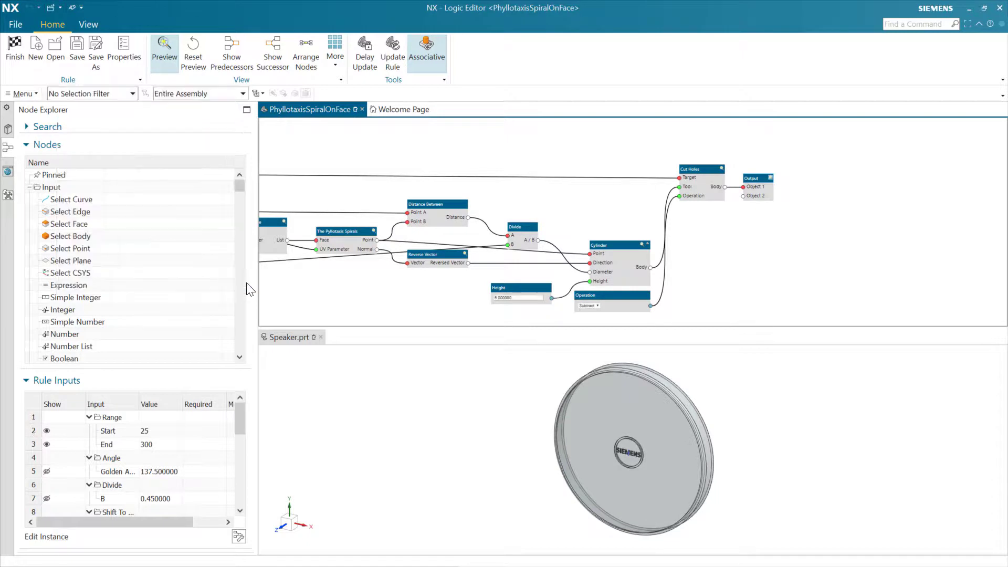
Assign the speaker disc to the Body input and its front face to the Face input
{"action": "middle_click_drag", "start_coordinate": [286, 295], "coordinate": [640, 275]}
{"action": "middle_click_drag", "start_coordinate": [447, 206], "coordinate": [529, 245]}
{"action": "left_click", "coordinate": [449, 179]}
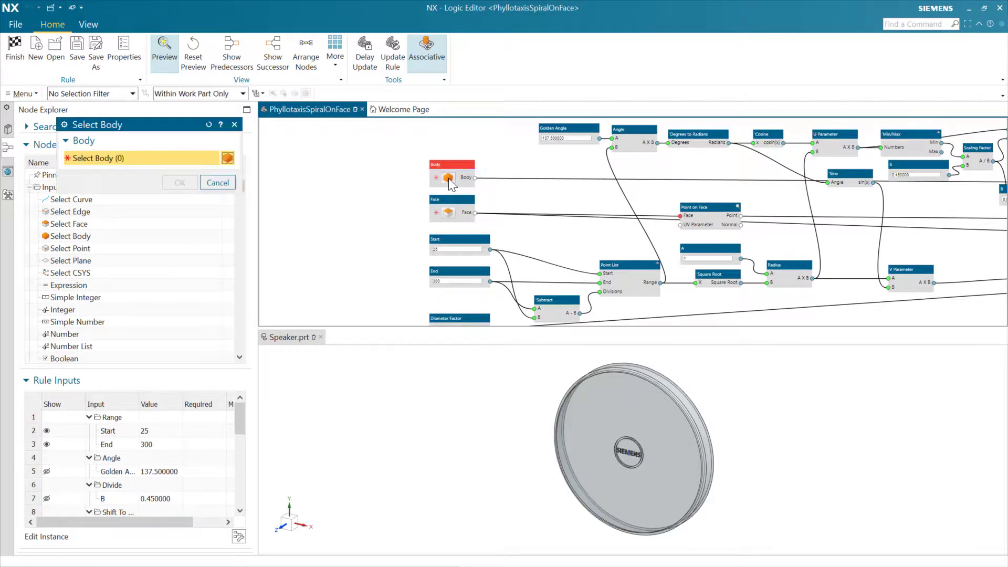
{"action": "left_click", "coordinate": [627, 415]}
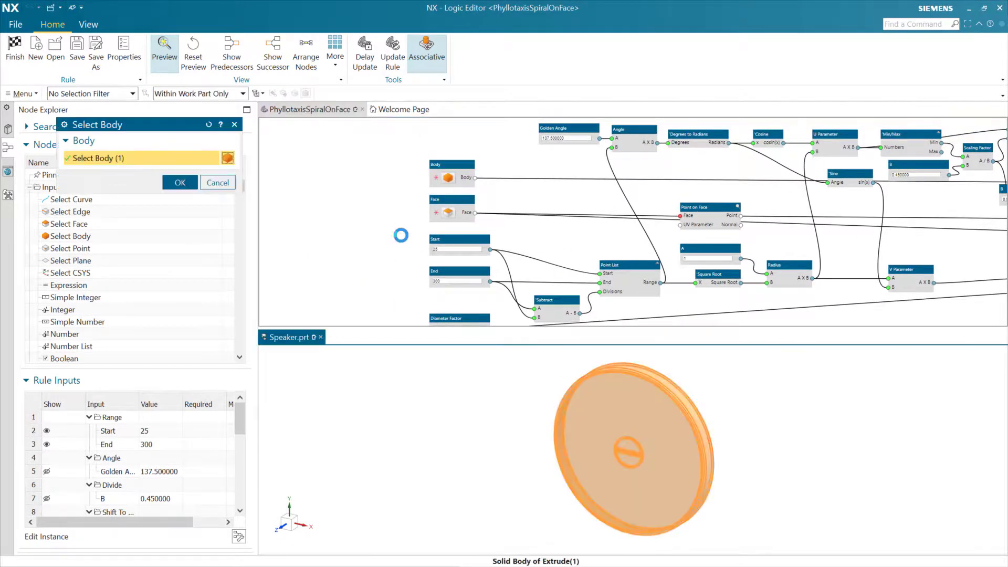
{"action": "middle_click", "coordinate": [401, 234]}
{"action": "left_click", "coordinate": [449, 212]}
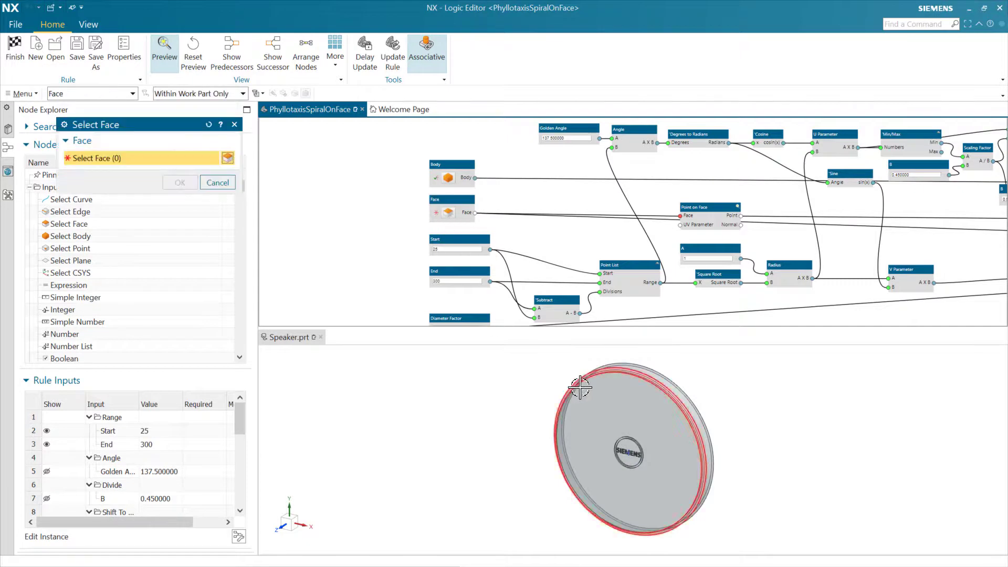
{"action": "left_click", "coordinate": [611, 413]}
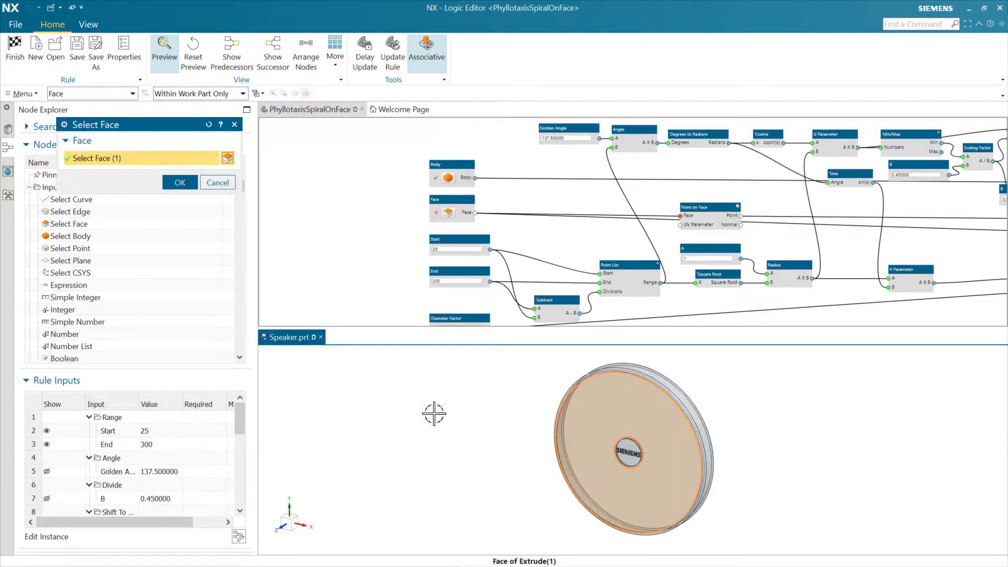
{"action": "left_click", "coordinate": [181, 182]}
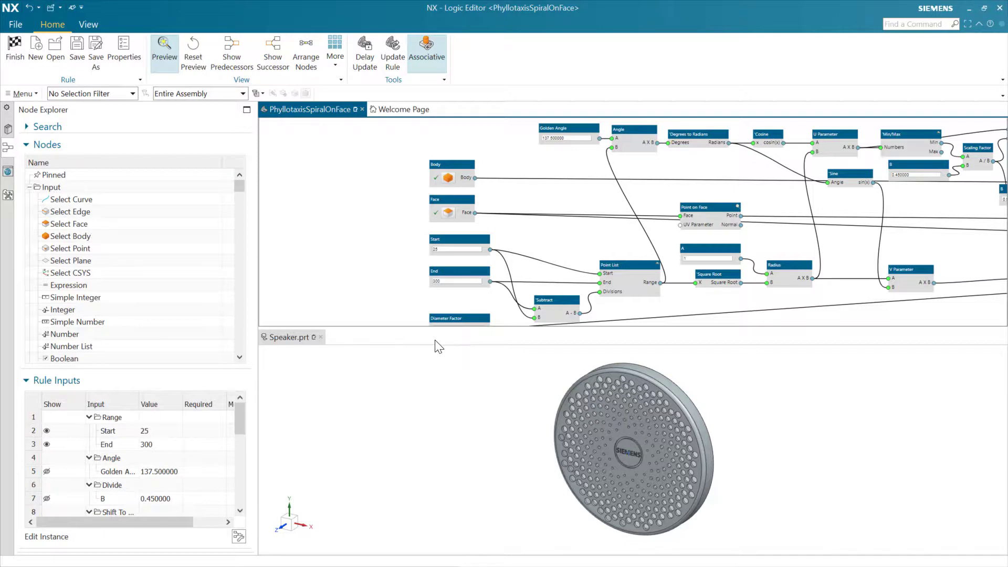
{"action": "scroll", "coordinate": [406, 293], "scroll_direction": "down", "scroll_amount": 1}
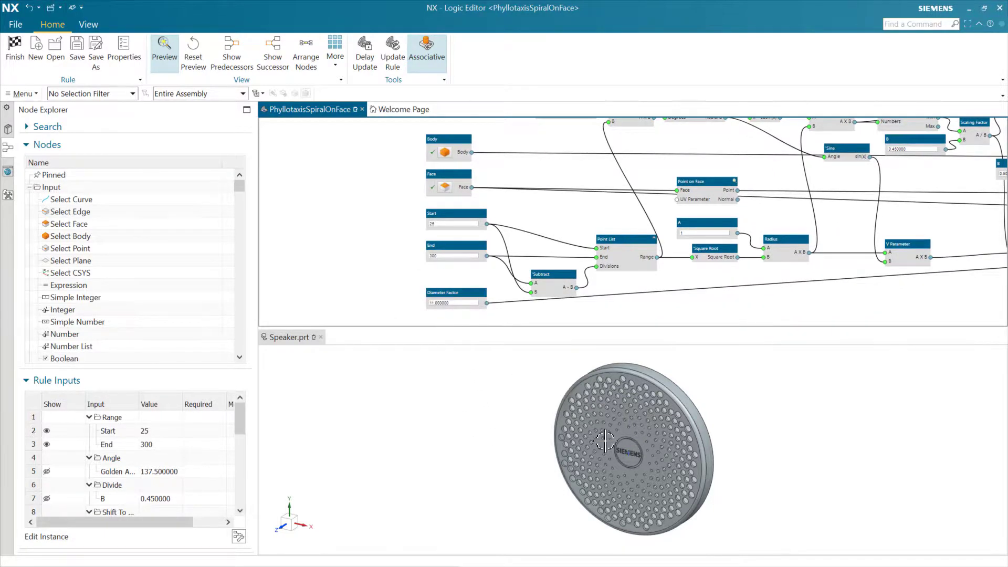
{"action": "middle_click_drag", "start_coordinate": [492, 457], "coordinate": [488, 424]}
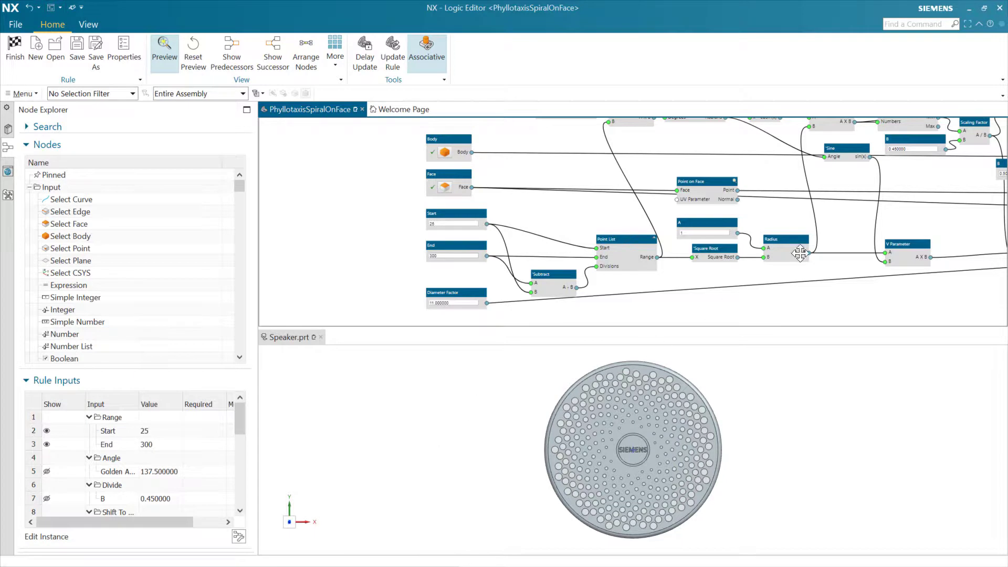
{"action": "middle_click_drag", "start_coordinate": [962, 223], "coordinate": [250, 278]}
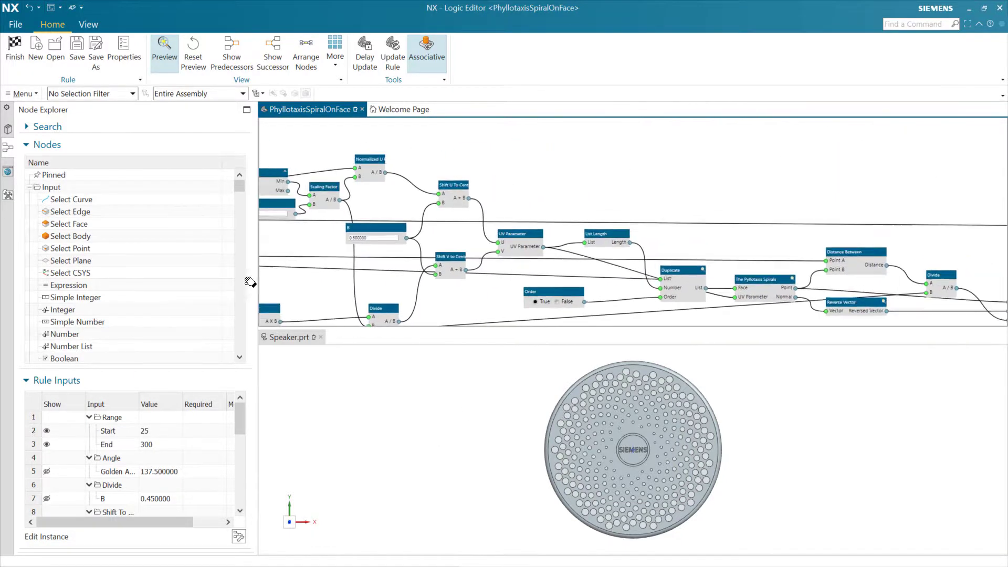
{"action": "middle_click_drag", "start_coordinate": [908, 200], "coordinate": [518, 133]}
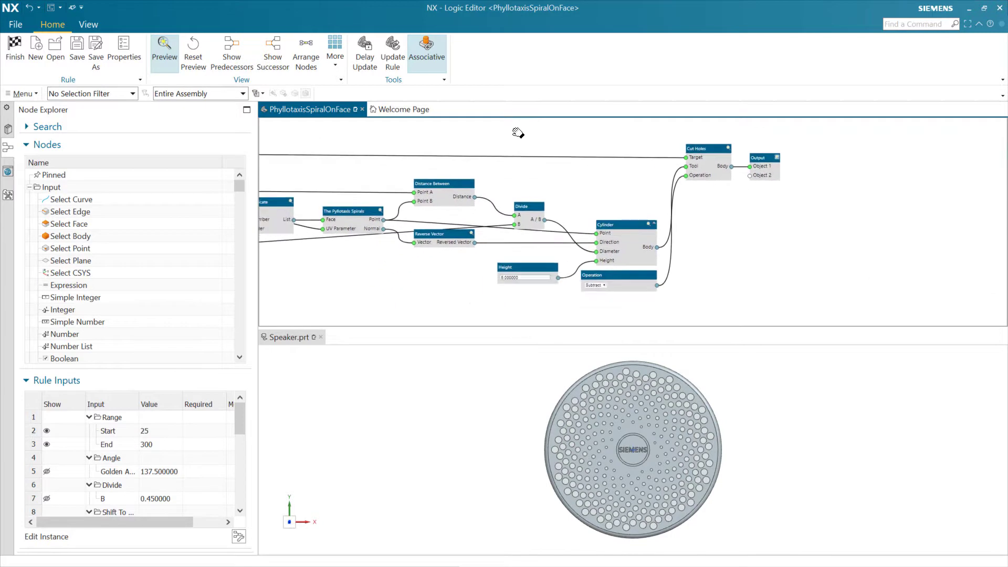
{"action": "right_click", "coordinate": [599, 234]}
{"action": "left_click", "coordinate": [604, 241]}
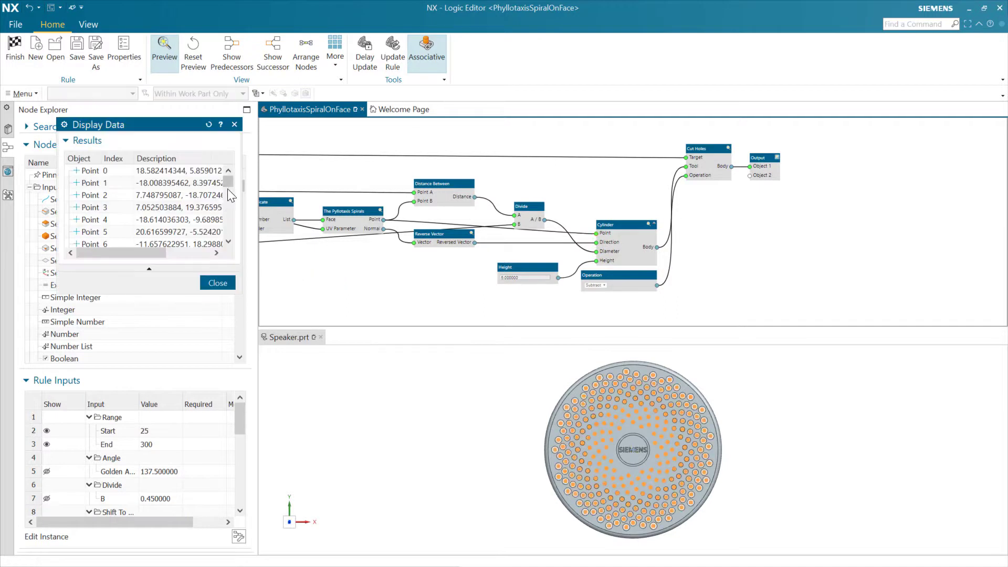
{"action": "left_click_drag", "start_coordinate": [229, 181], "coordinate": [230, 242]}
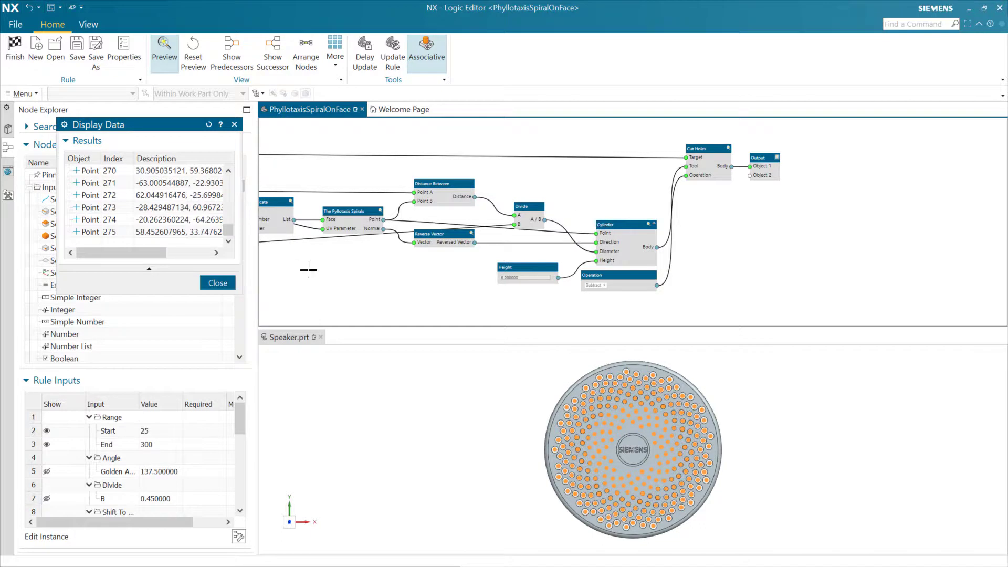
{"action": "left_click", "coordinate": [216, 283]}
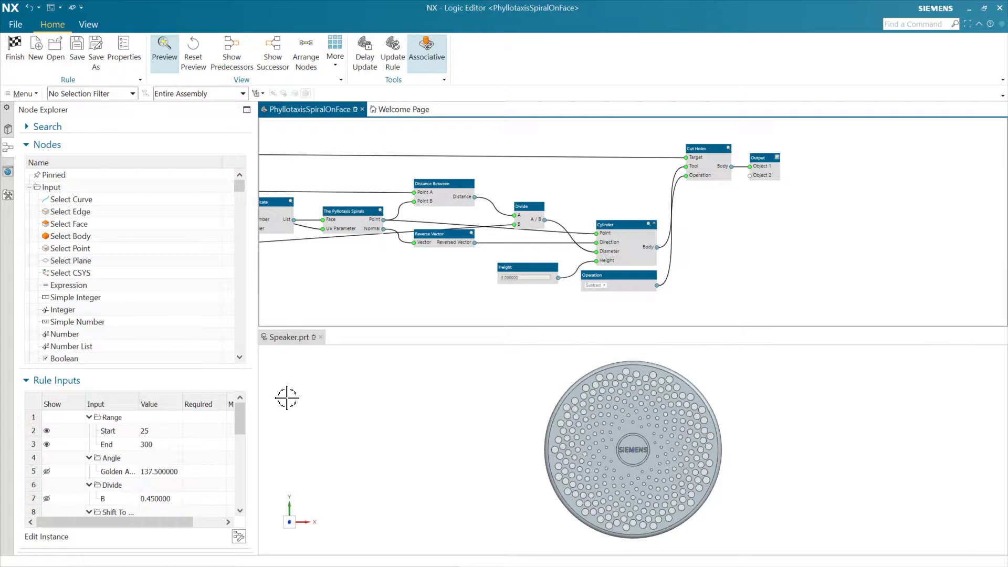
Finish the rule, then select and deselect Algorithmic Feature (9) in the Part Navigator
{"action": "left_click", "coordinate": [13, 47]}
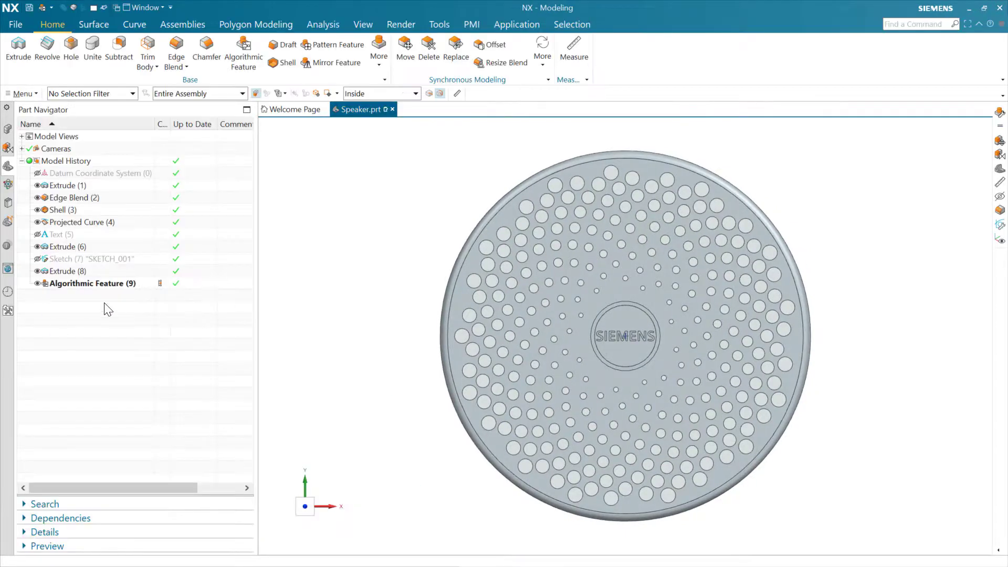
{"action": "left_click", "coordinate": [93, 286]}
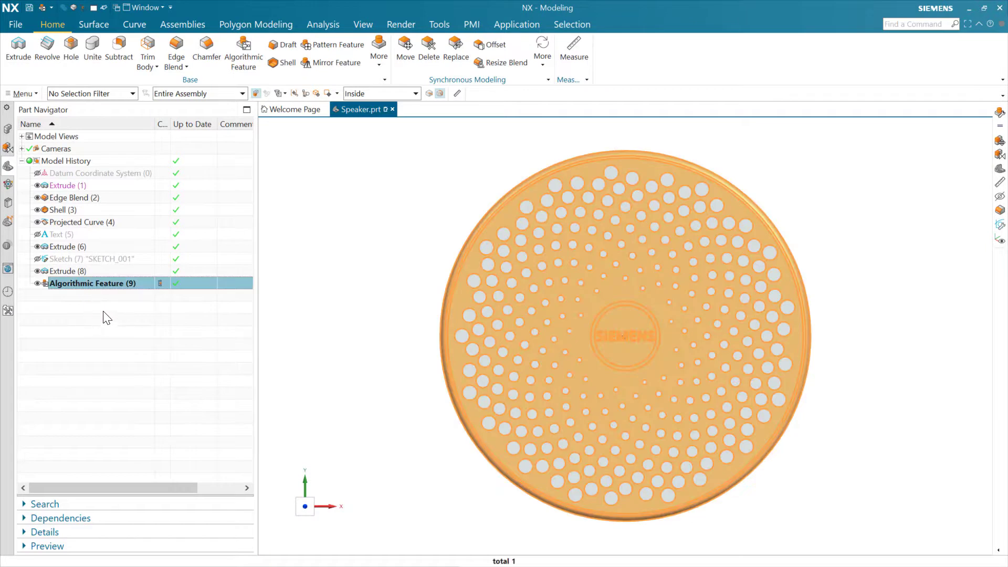
{"action": "key", "text": "Escape"}
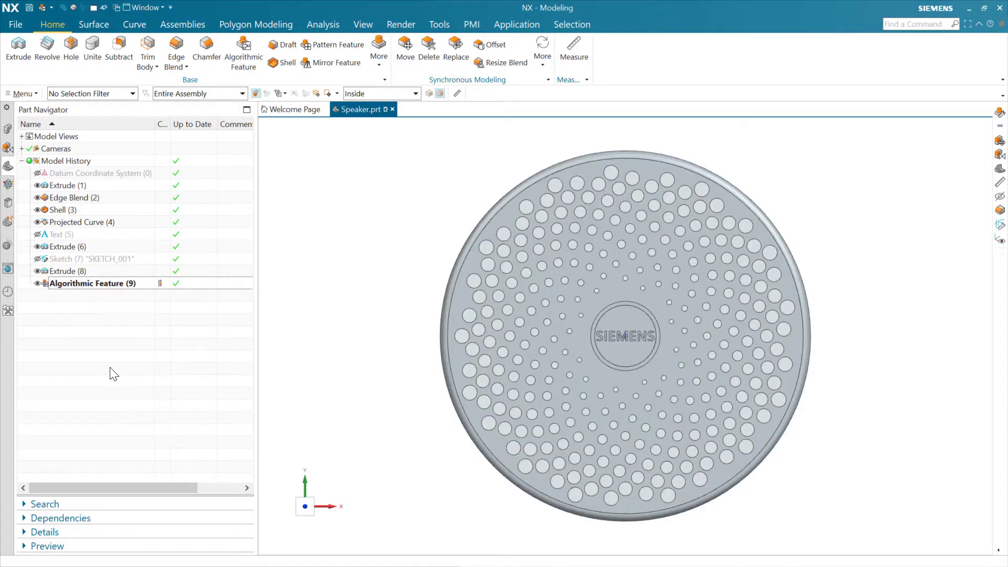
Edit Algorithmic Feature (9) to a hole range of Start 10, End 150
{"action": "double_click", "coordinate": [100, 286]}
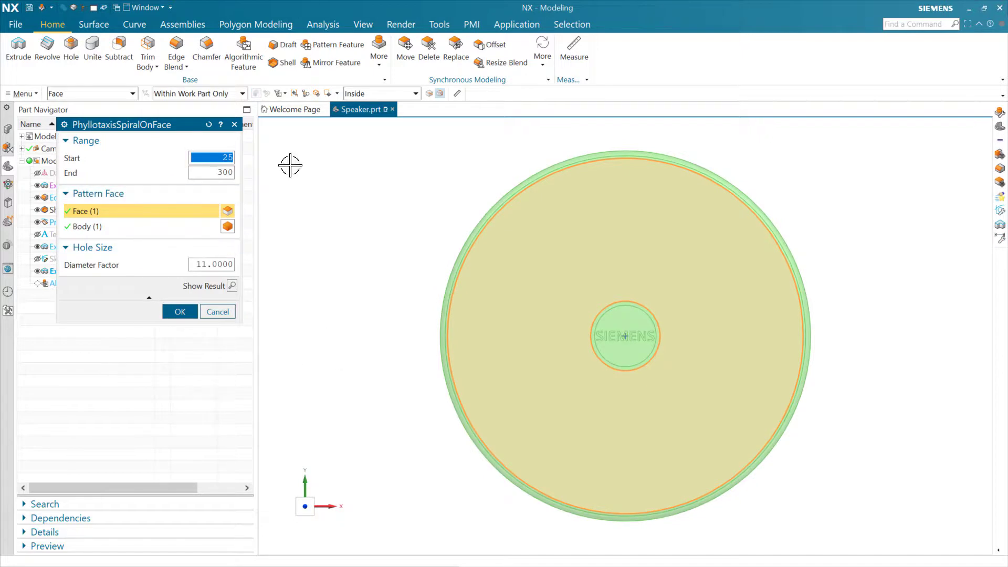
{"action": "type", "text": "10"}
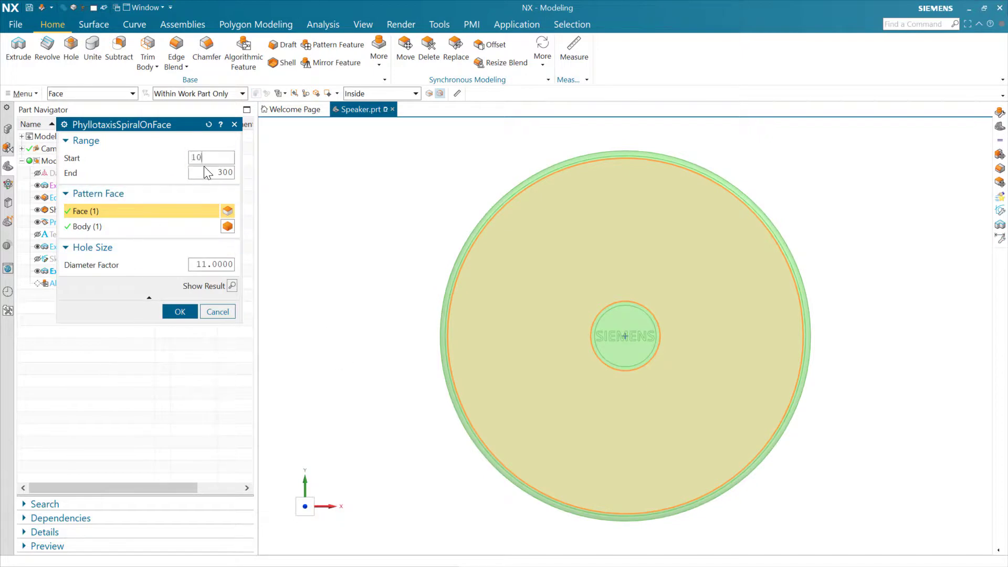
{"action": "double_click", "coordinate": [206, 172]}
{"action": "left_click", "coordinate": [185, 311]}
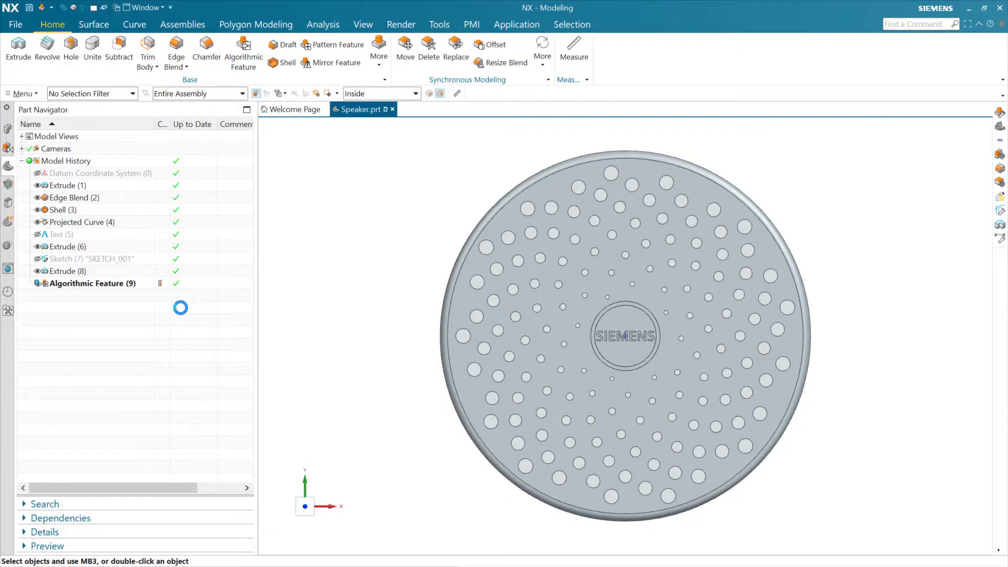
Reopen the feature and widen the range to Start 50, End 500
{"action": "double_click", "coordinate": [126, 283]}
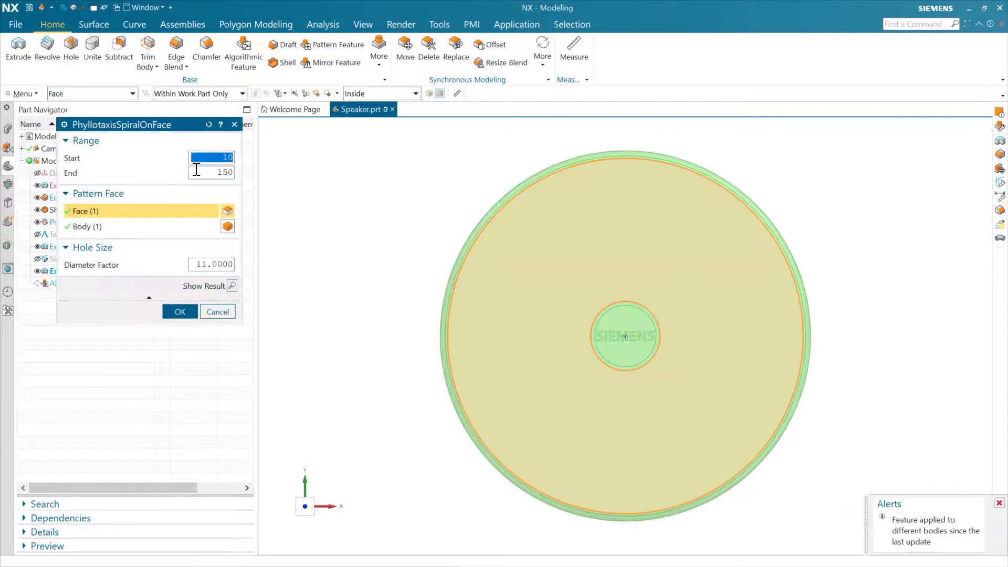
{"action": "type", "text": "50"}
{"action": "key", "text": "Tab"}
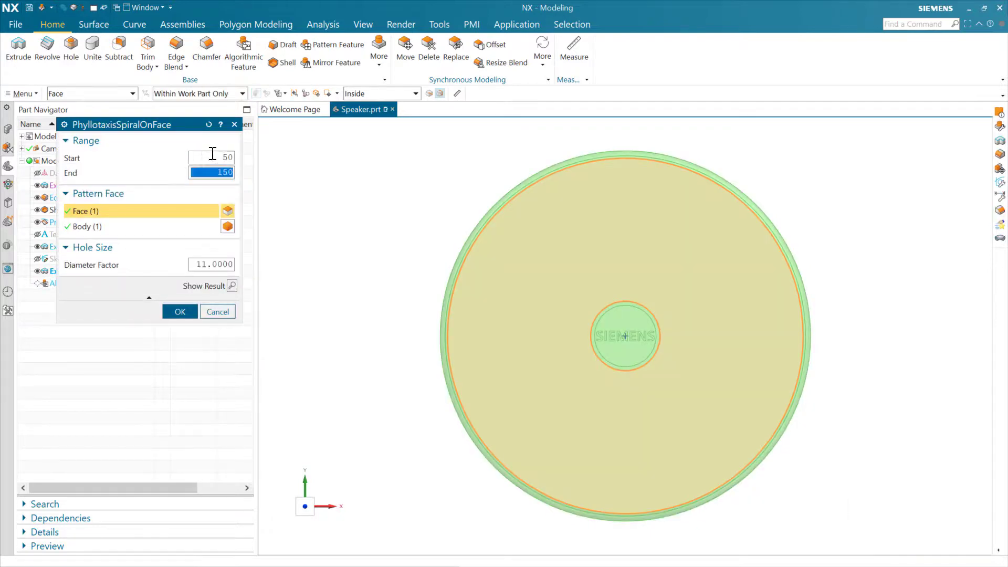
{"action": "type", "text": "500"}
{"action": "left_click", "coordinate": [179, 310]}
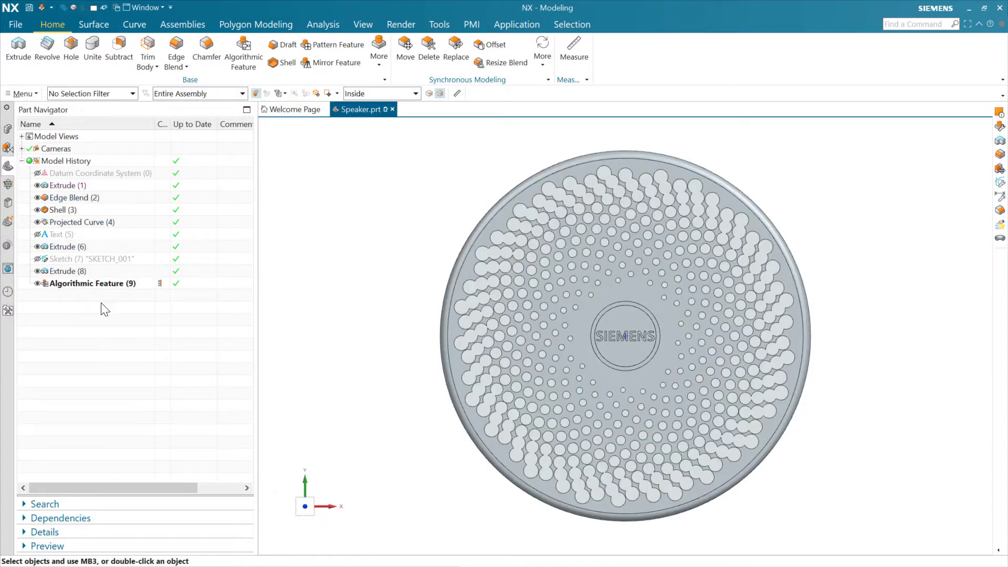
Set the PhyllotaxisSpiralOnFace Diameter Factor to 18.0000 on Algorithmic Feature (9)
{"action": "double_click", "coordinate": [134, 285]}
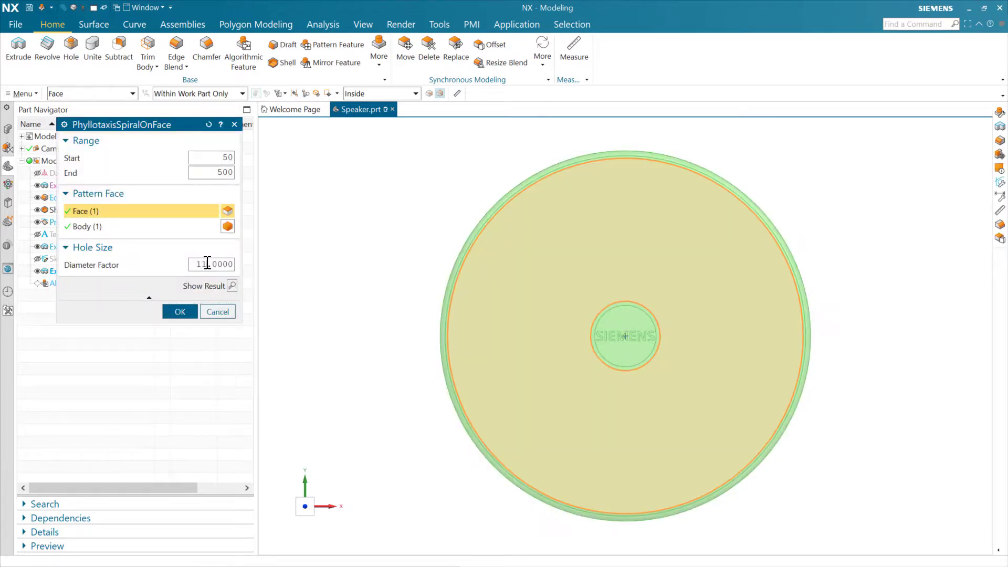
{"action": "key", "text": "BackSpace"}
{"action": "type", "text": "8"}
{"action": "key", "text": "Return"}
{"action": "left_click", "coordinate": [190, 314]}
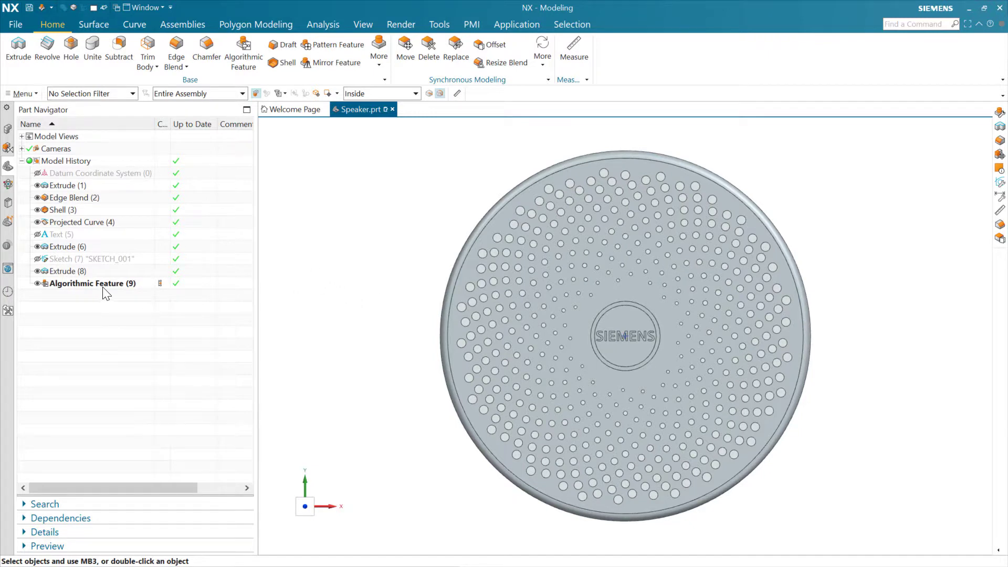
Edit Definition of Algorithmic Feature (9) and review the Cylinder's point data
{"action": "right_click", "coordinate": [118, 286]}
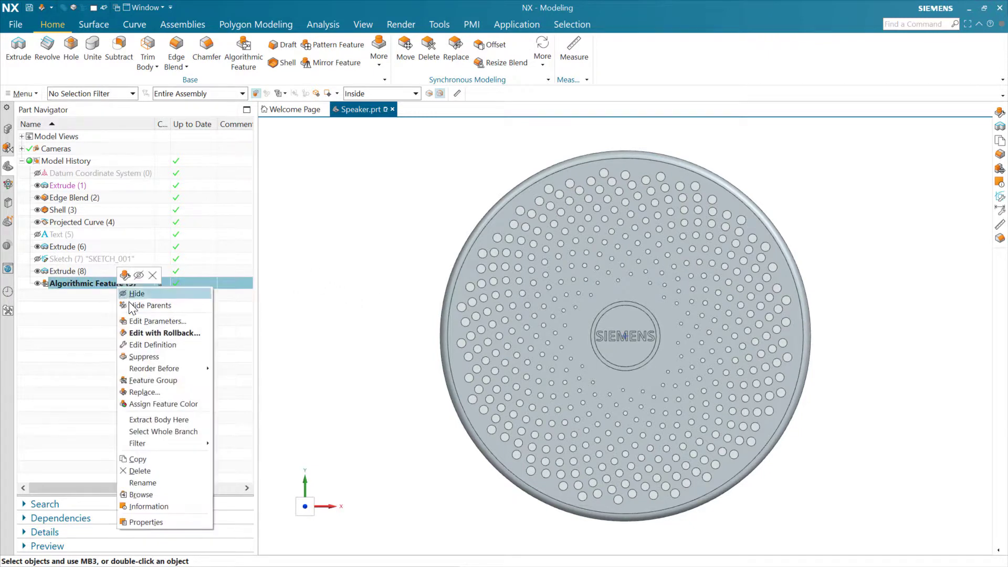
{"action": "left_click", "coordinate": [156, 345]}
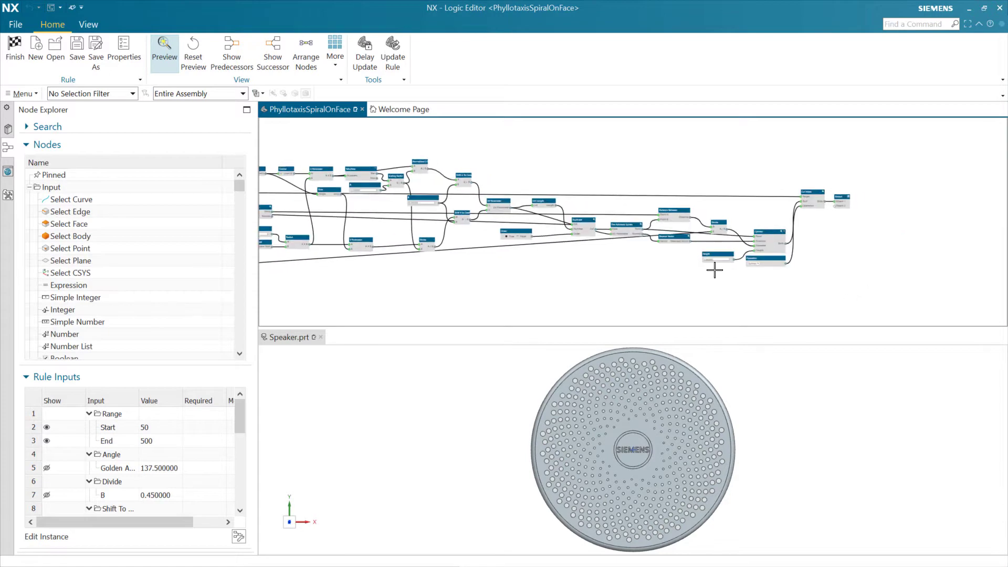
{"action": "scroll", "coordinate": [754, 242], "scroll_direction": "up", "scroll_amount": 5}
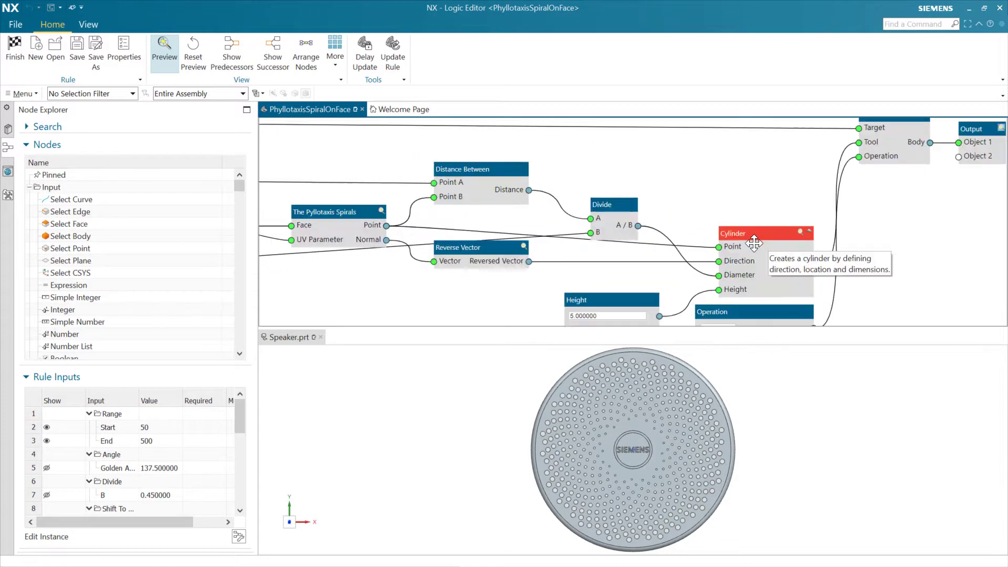
{"action": "right_click", "coordinate": [719, 247]}
{"action": "left_click", "coordinate": [740, 257]}
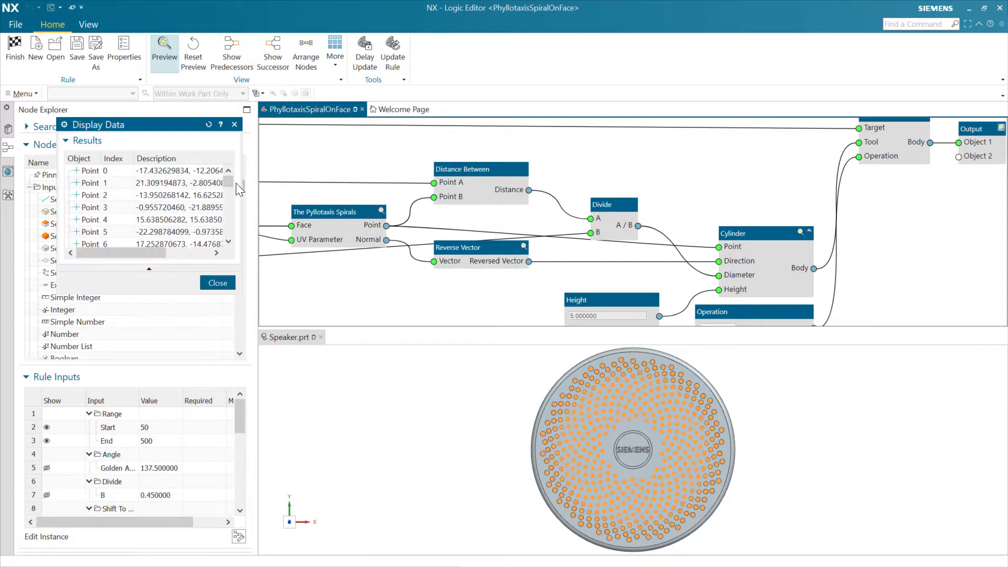
{"action": "left_click_drag", "start_coordinate": [230, 207], "coordinate": [225, 244]}
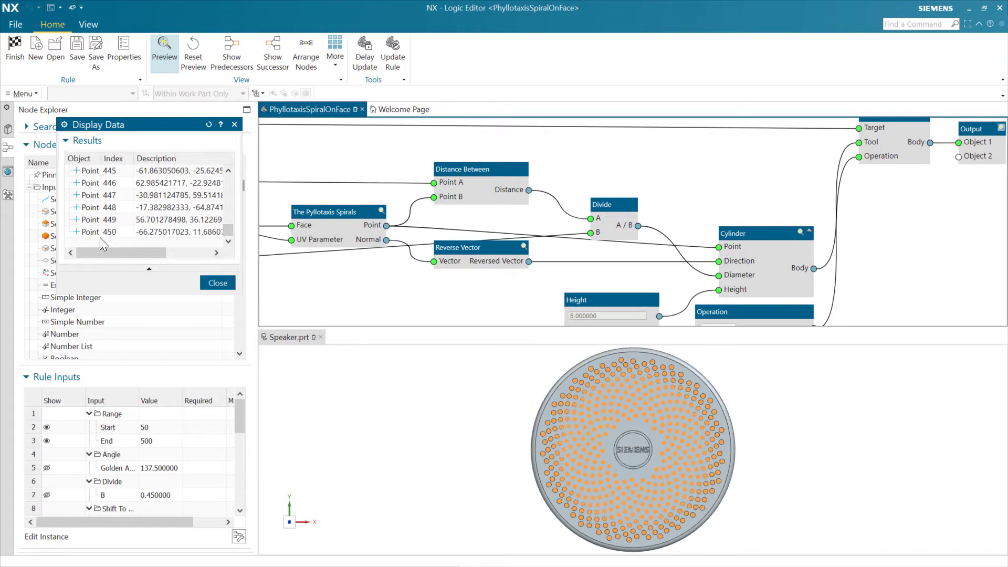
{"action": "left_click", "coordinate": [223, 283]}
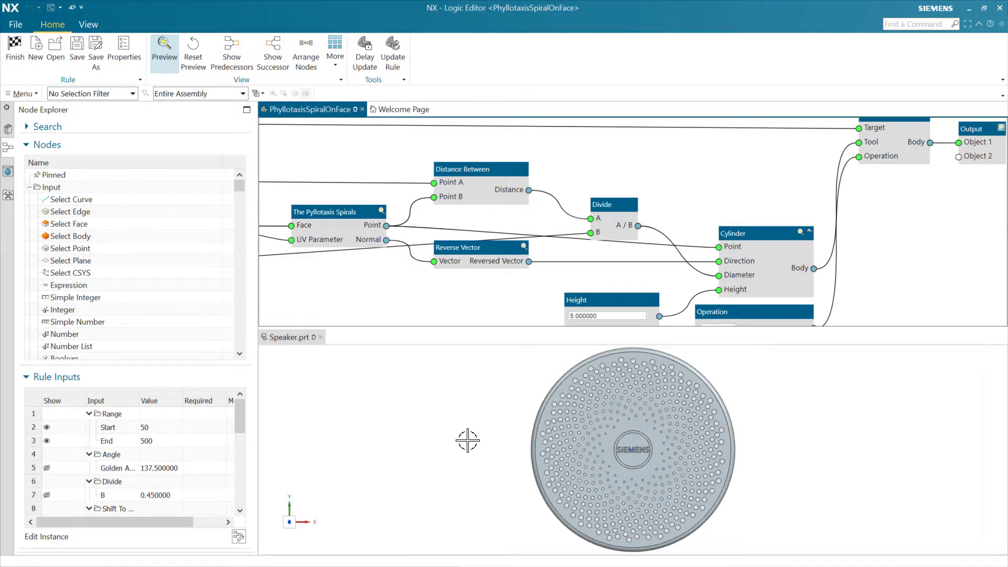
{"action": "middle_click_drag", "start_coordinate": [325, 295], "coordinate": [543, 268]}
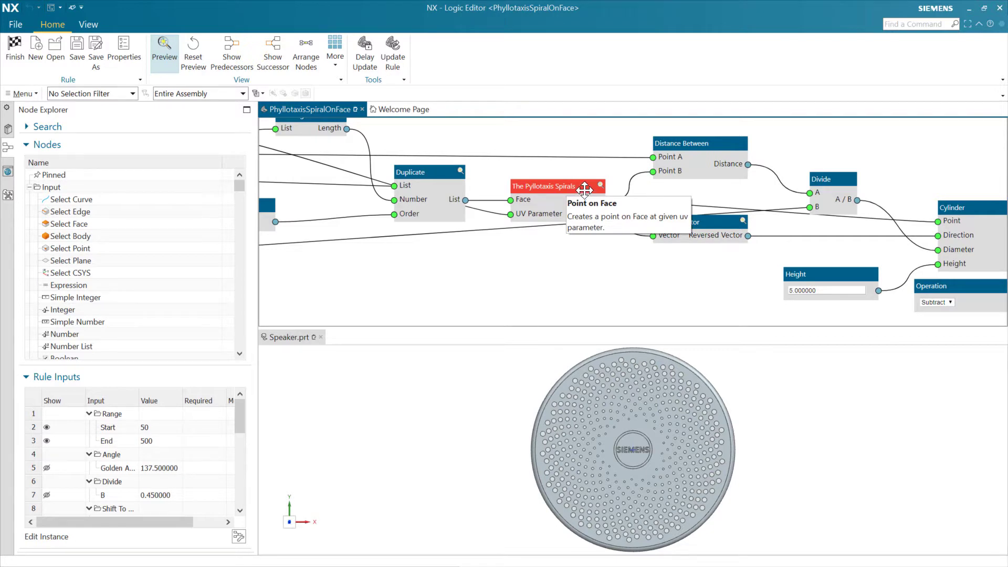
{"action": "right_click", "coordinate": [514, 214]}
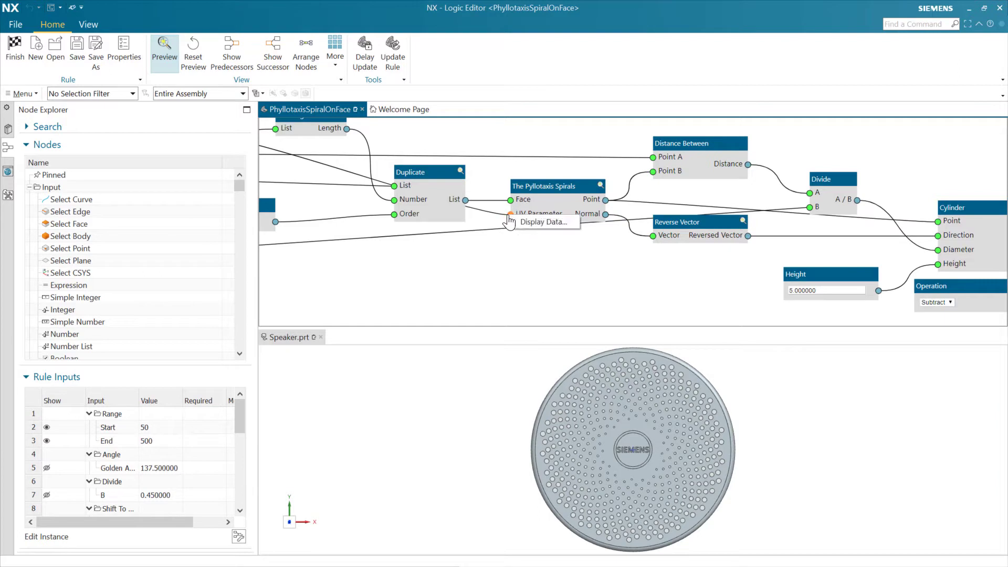
{"action": "left_click", "coordinate": [531, 230]}
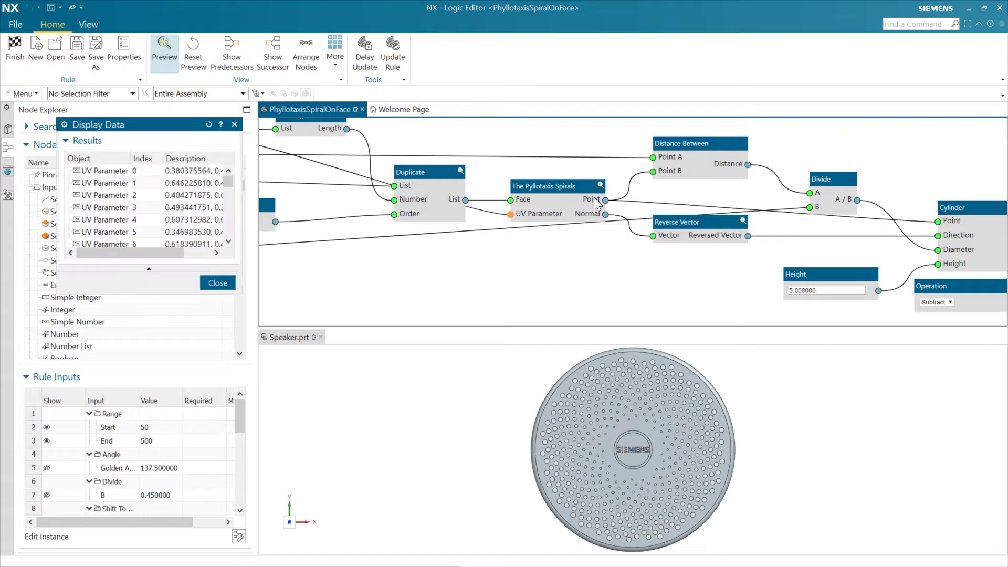
{"action": "mouse_move", "coordinate": [226, 182]}
{"action": "left_mouse_down"}
{"action": "mouse_move", "coordinate": [222, 243]}
{"action": "mouse_move", "coordinate": [232, 166]}
{"action": "left_mouse_up"}
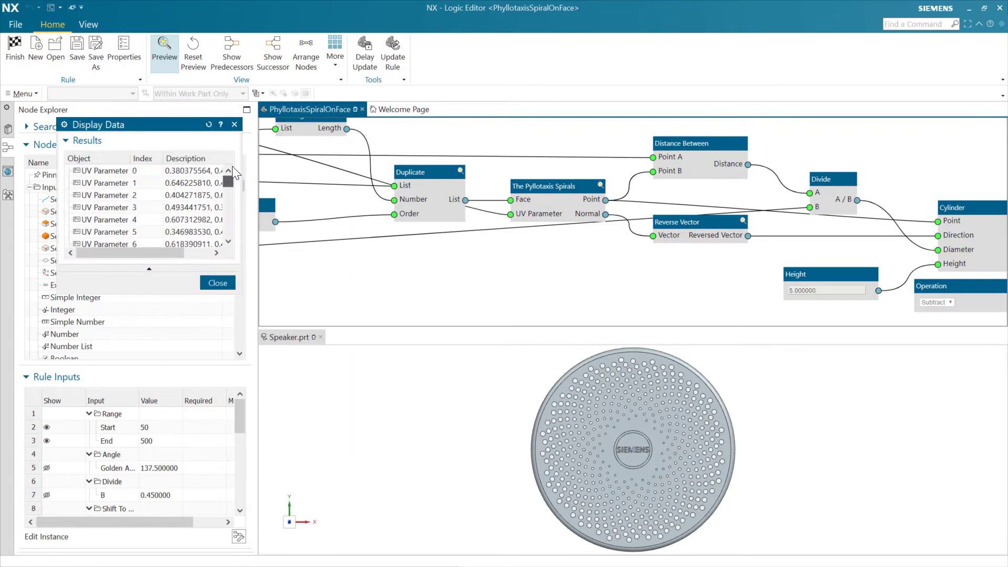
{"action": "left_click", "coordinate": [225, 282]}
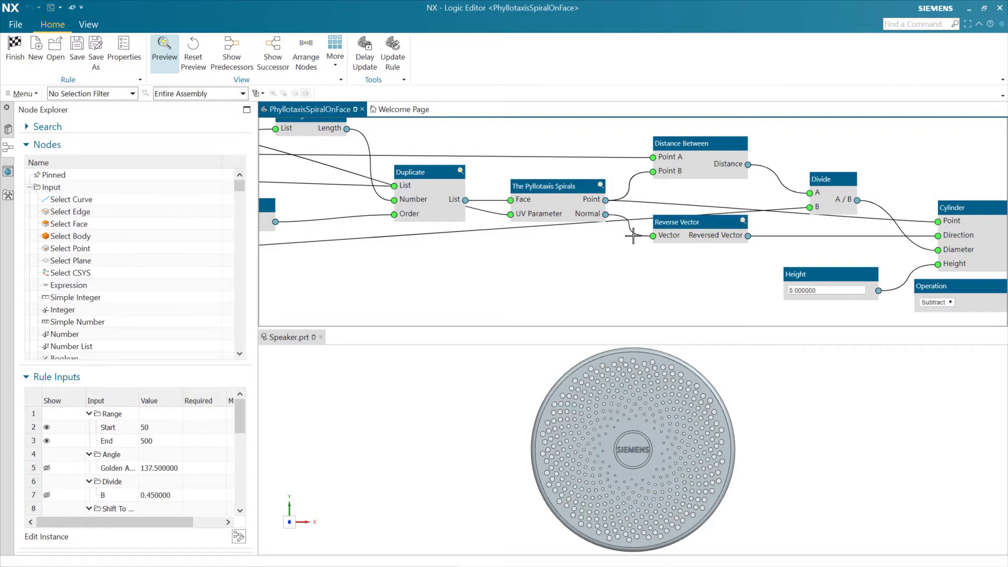
{"action": "middle_click_drag", "start_coordinate": [722, 287], "coordinate": [580, 289]}
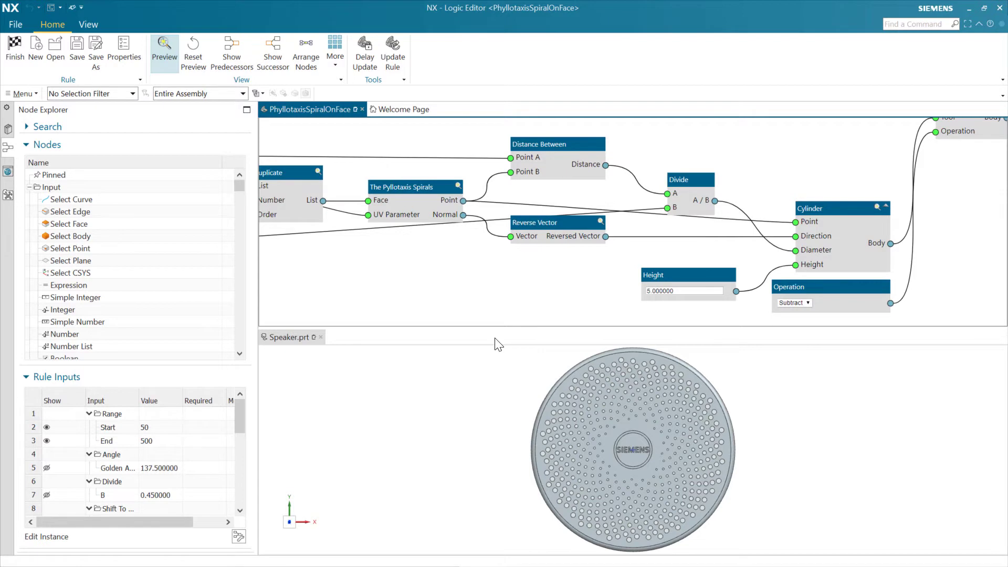
{"action": "scroll", "coordinate": [488, 291], "scroll_direction": "down", "scroll_amount": 5}
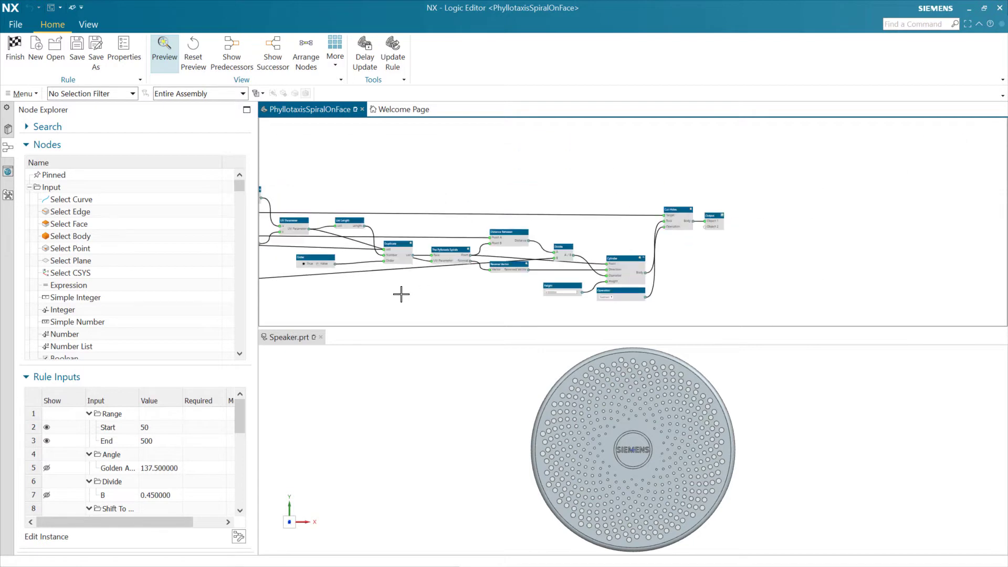
{"action": "key", "text": "ctrl+f"}
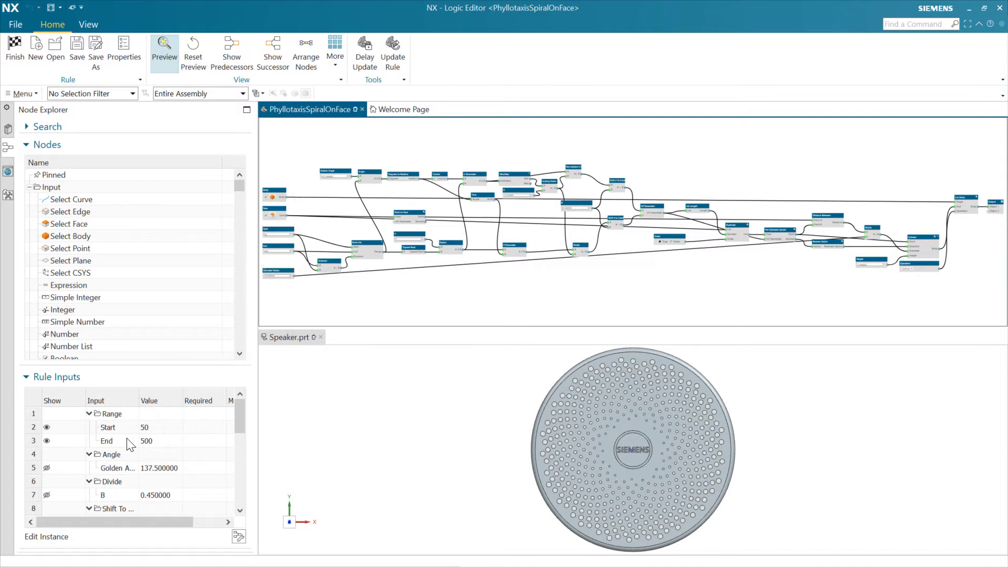
{"action": "left_click", "coordinate": [67, 400]}
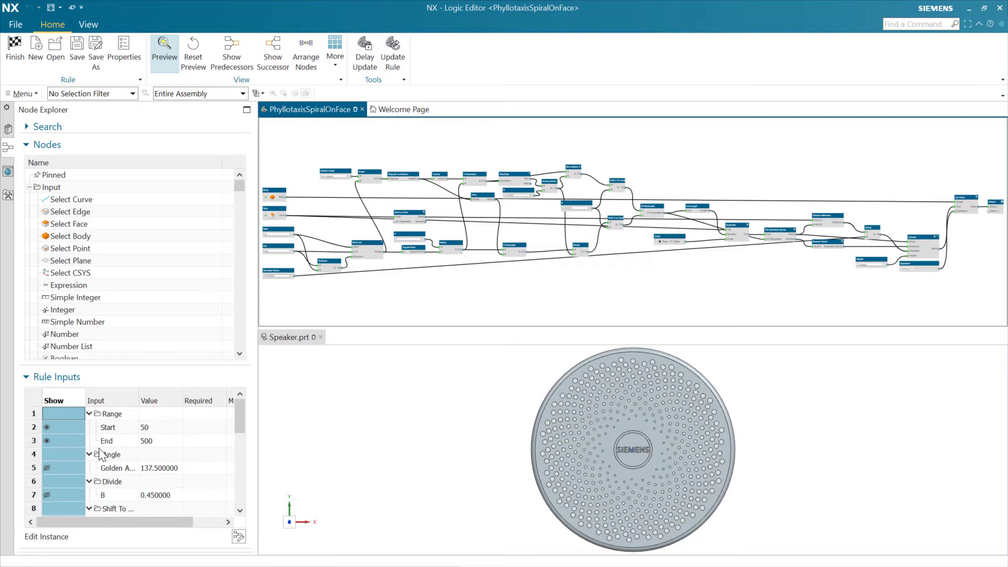
Through Edit Instance, enter Start 20 and End 200 in the PhyllotaxisSpiralOnFace dialog
{"action": "left_click", "coordinate": [238, 534]}
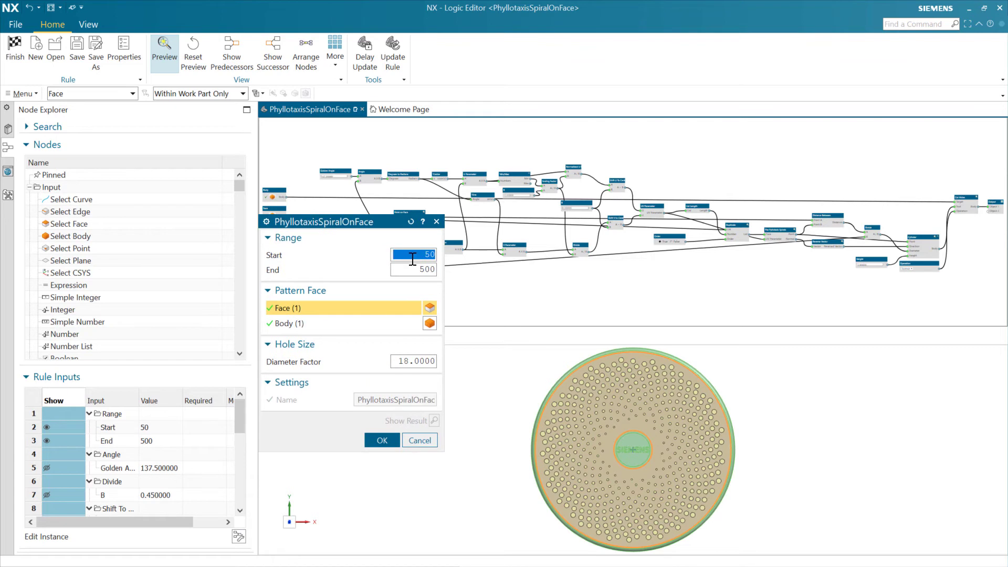
{"action": "type", "text": "0"}
{"action": "key", "text": "Tab"}
{"action": "left_click", "coordinate": [413, 255]}
{"action": "type", "text": "12"}
{"action": "key", "text": "BackSpace"}
{"action": "key", "text": "BackSpace"}
{"action": "key", "text": "BackSpace"}
{"action": "type", "text": "20"}
{"action": "key", "text": "Tab"}
{"action": "type", "text": "200"}
{"action": "key", "text": "Return"}
{"action": "left_click", "coordinate": [388, 440]}
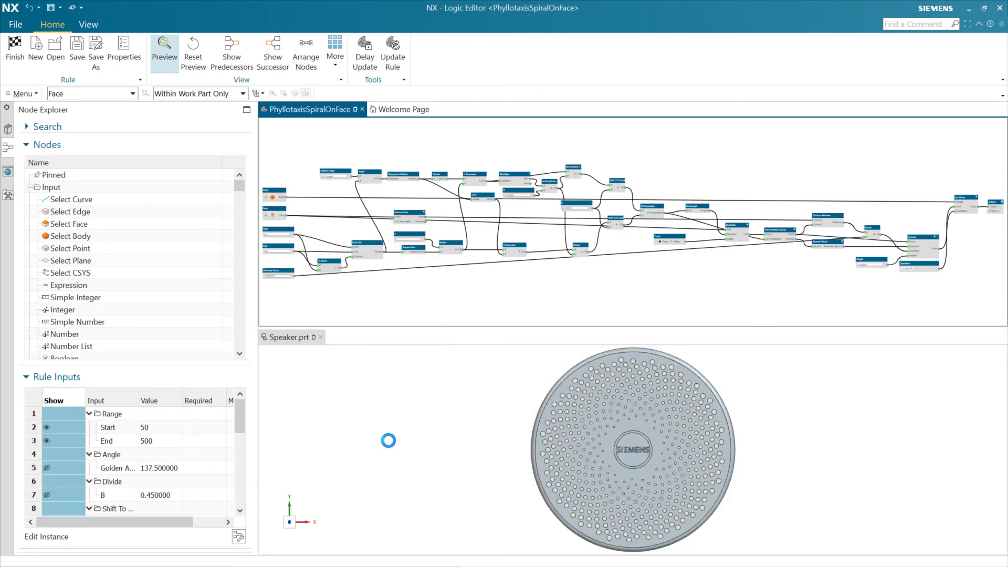